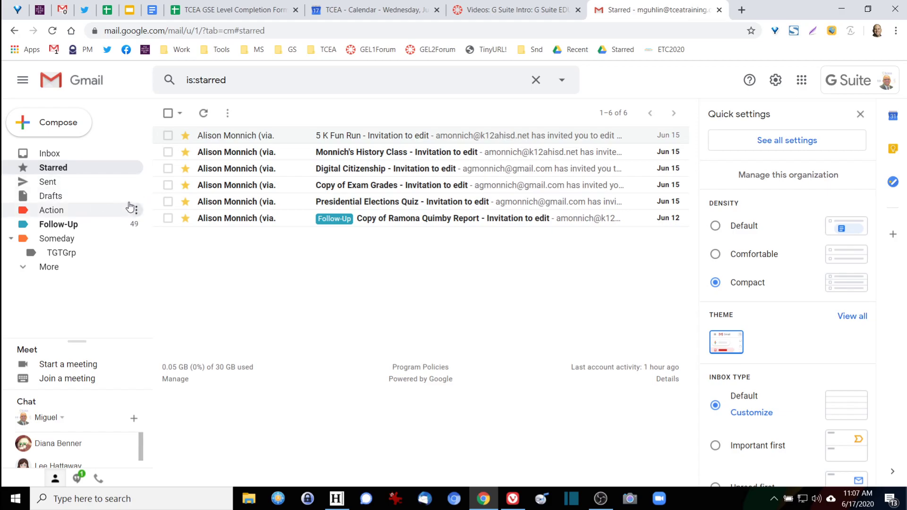
# Step: Toggle the star on the 5 K Fun Run invitation email off and on again
pyautogui.click(185, 136)
pyautogui.click(185, 136)
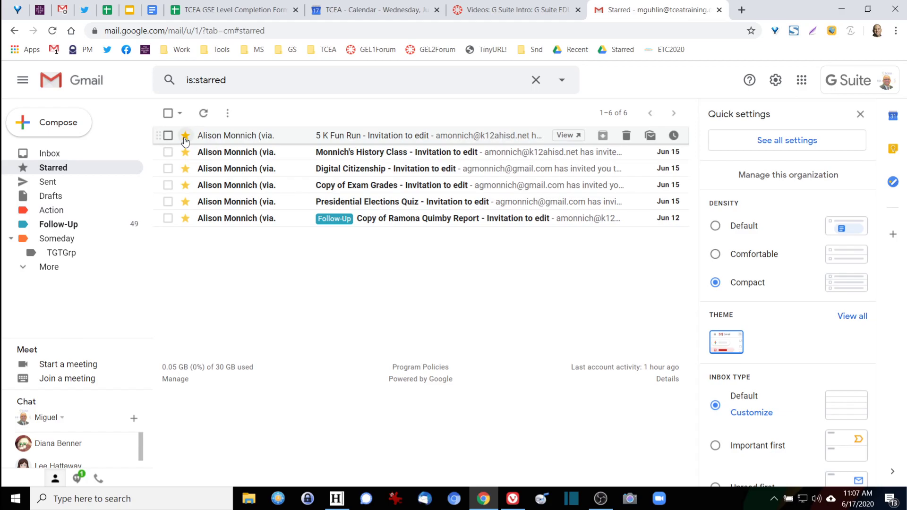
pyautogui.click(185, 136)
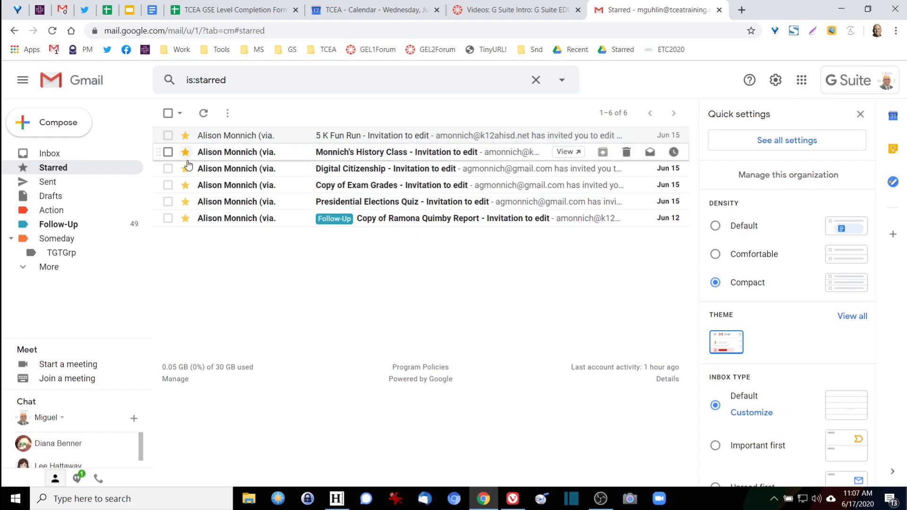
# Step: Open the full settings and go to the Stars options among the general settings
pyautogui.click(743, 141)
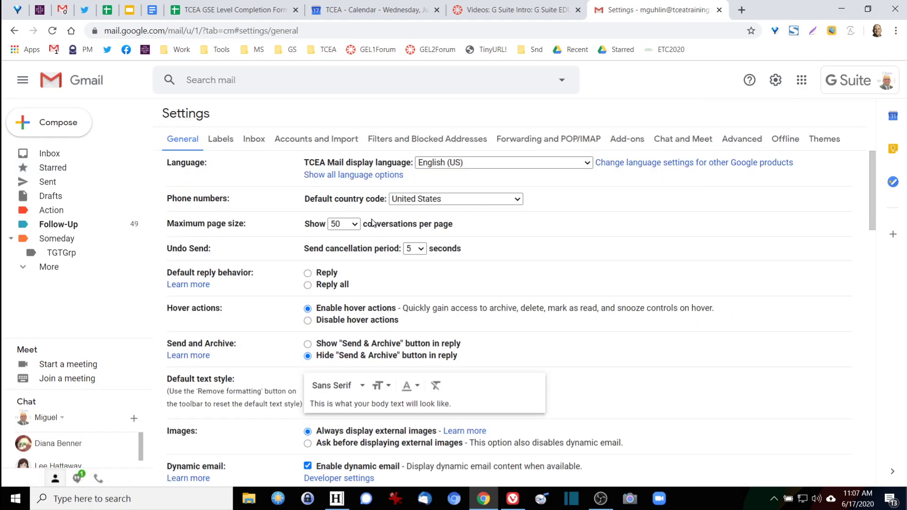
pyautogui.click(220, 140)
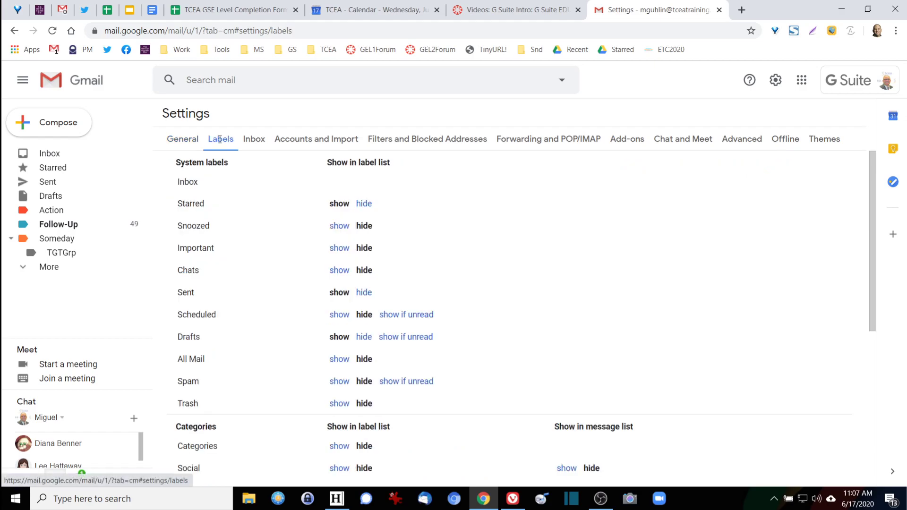
pyautogui.click(183, 140)
pyautogui.scroll(-12, 283, 224)
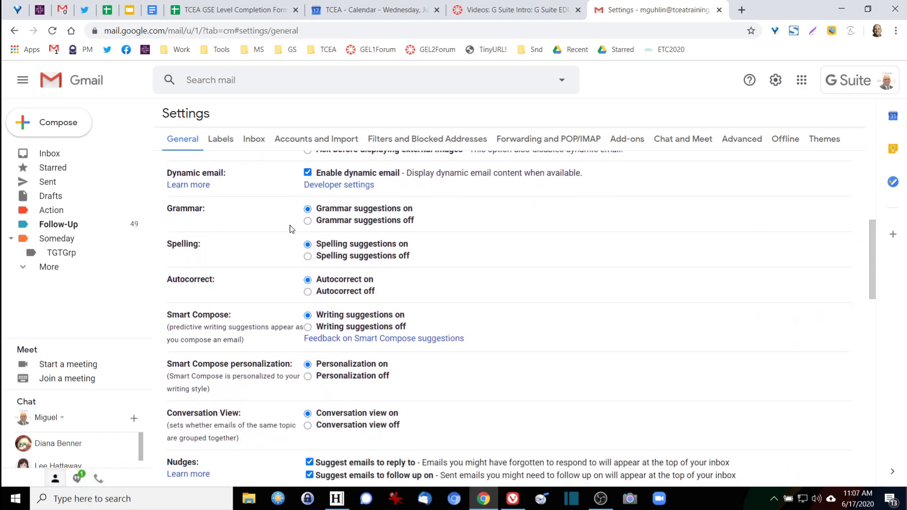
pyautogui.scroll(-3, 291, 228)
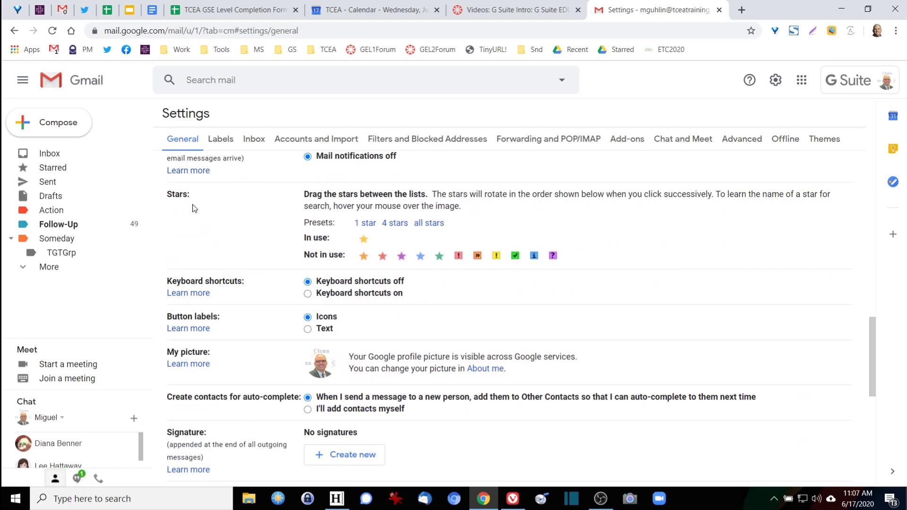
pyautogui.scroll(3, 284, 222)
pyautogui.scroll(-3, 295, 223)
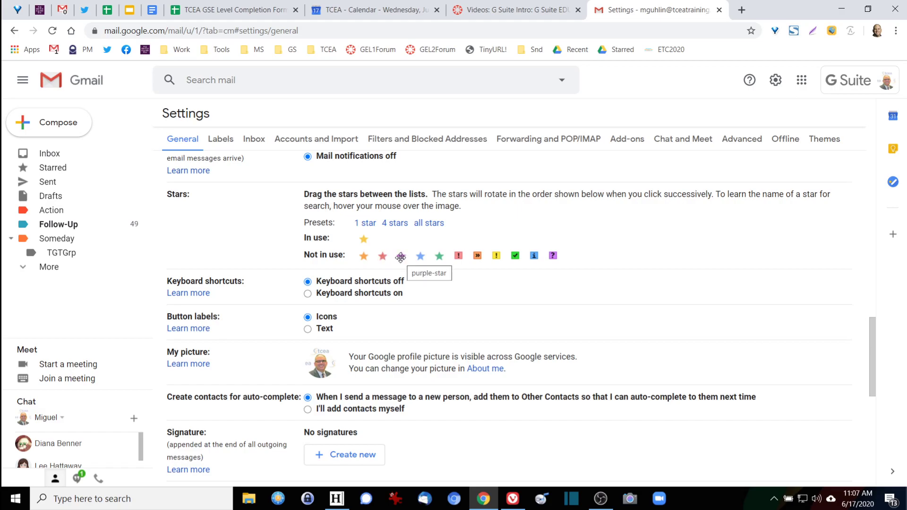
# Step: Put stars in use in the order yellow, blue, red, purple, green, and save the settings
pyautogui.moveTo(382, 257); pyautogui.dragTo(439, 239)
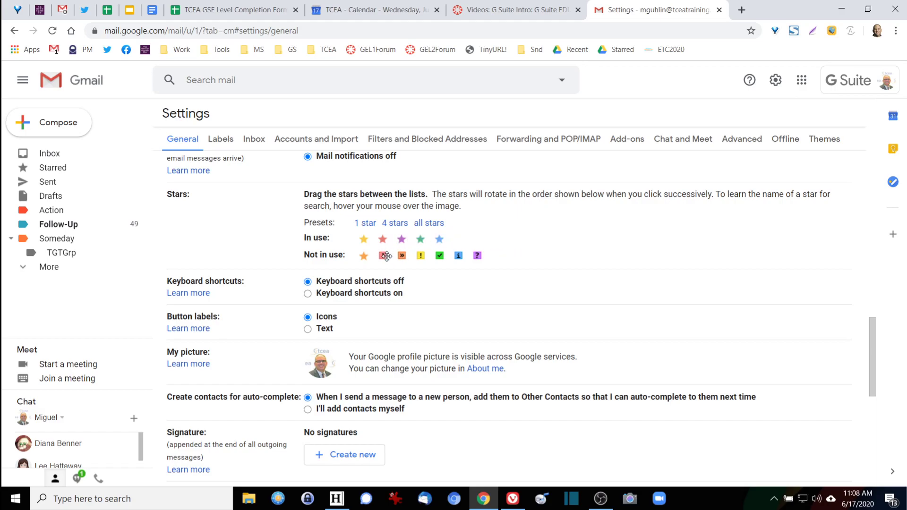
pyautogui.moveTo(436, 241); pyautogui.dragTo(382, 241)
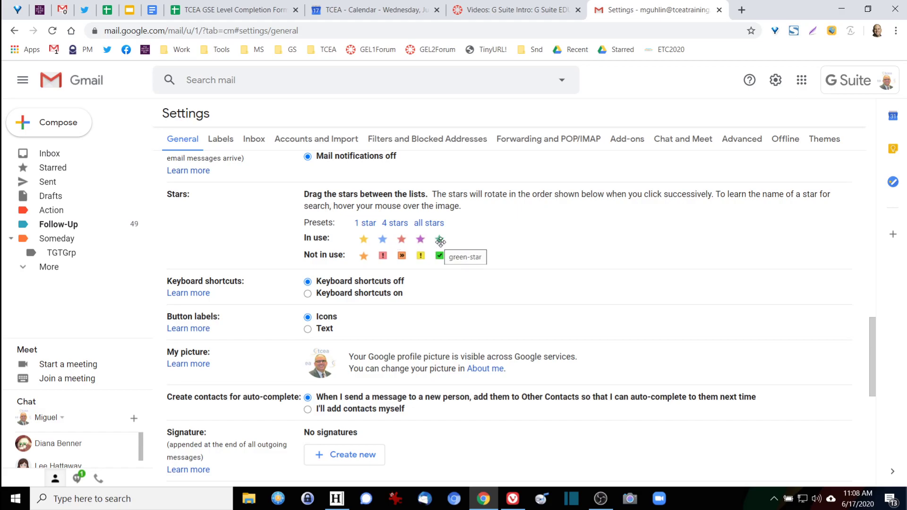
pyautogui.scroll(-10, 473, 236)
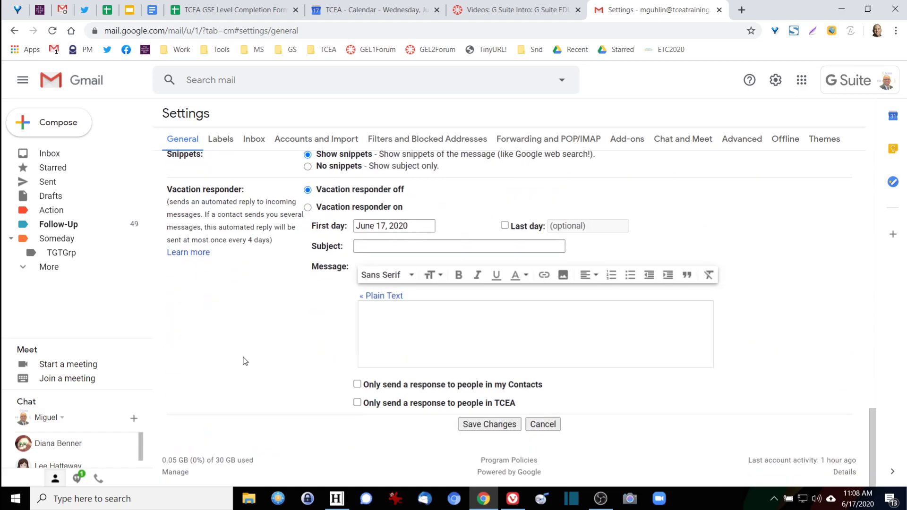
pyautogui.click(495, 425)
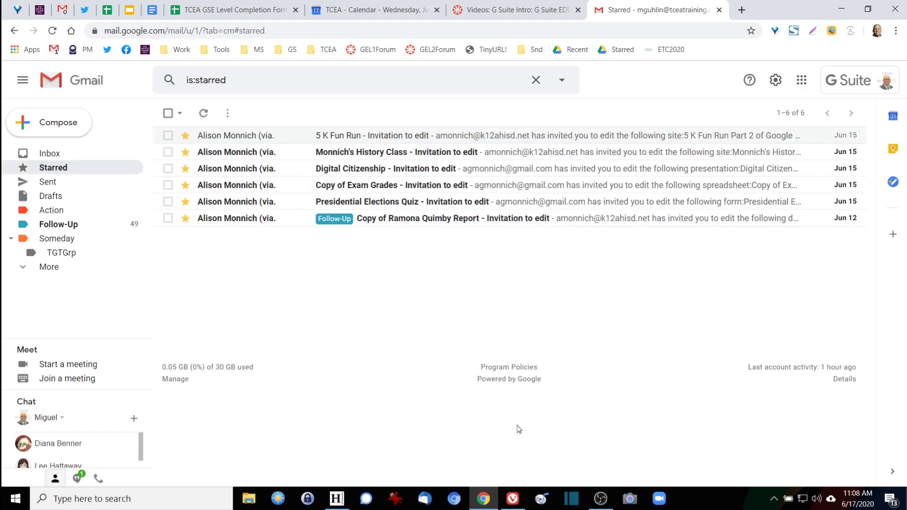
# Step: Cycle the star of the 5 K Fun Run invitation email to the green star
pyautogui.click(186, 135)
pyautogui.click(185, 136)
pyautogui.click(185, 135)
pyautogui.click(185, 136)
pyautogui.click(186, 136)
pyautogui.click(186, 136)
pyautogui.click(185, 135)
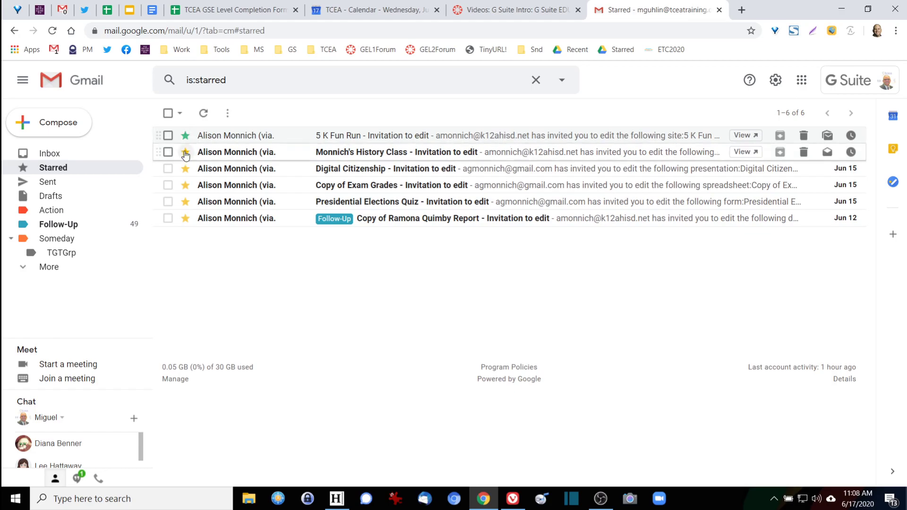
# Step: Mark the Monnich's History Class email with a blue star and the Digital Citizenship email with a red star
pyautogui.click(185, 152)
pyautogui.click(185, 152)
pyautogui.click(186, 152)
pyautogui.click(185, 169)
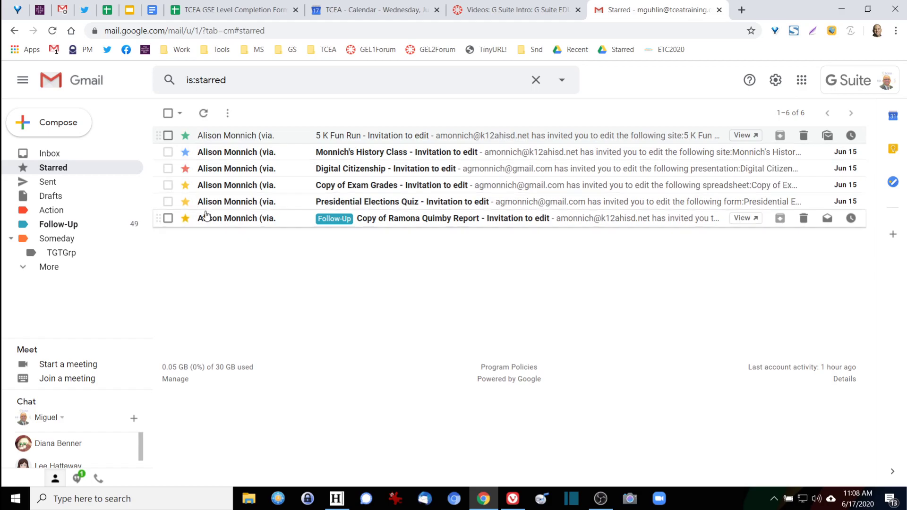
pyautogui.moveTo(206, 218)
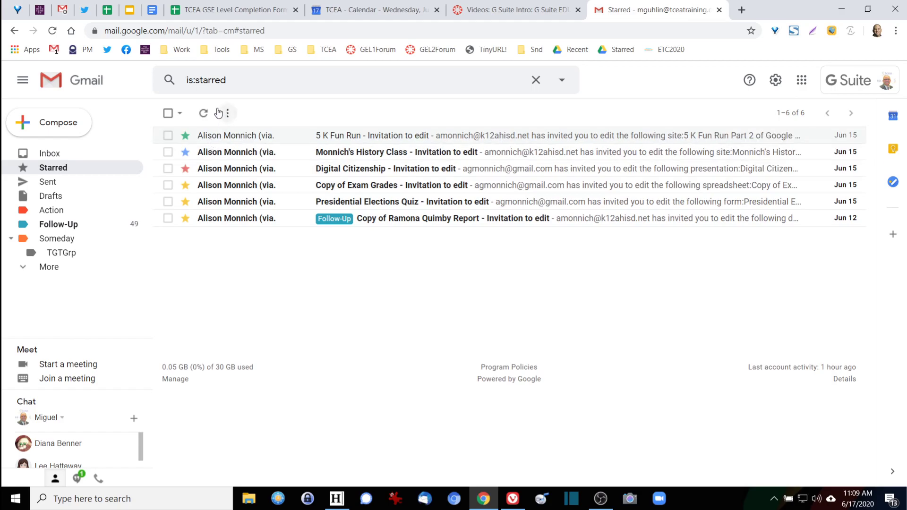
# Step: Expand the mailbox label list and look through the additional labels
pyautogui.click(91, 267)
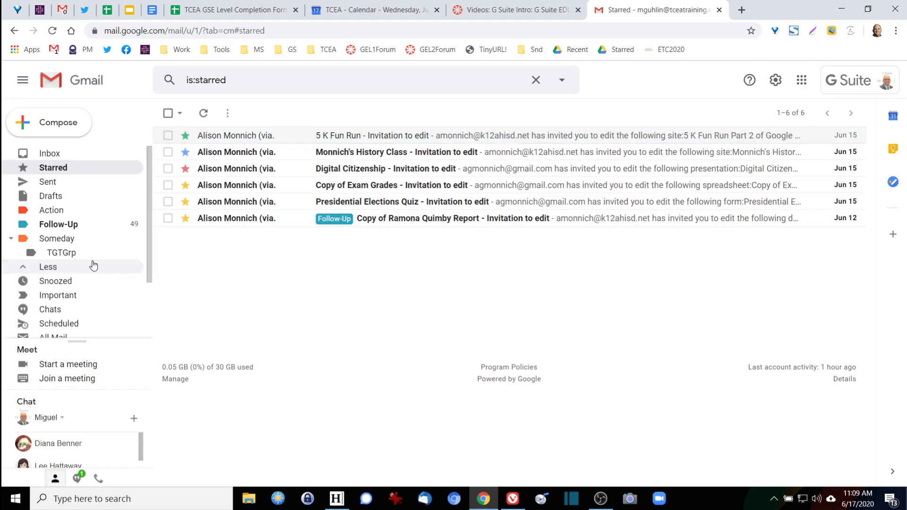
pyautogui.scroll(-2, 93, 267)
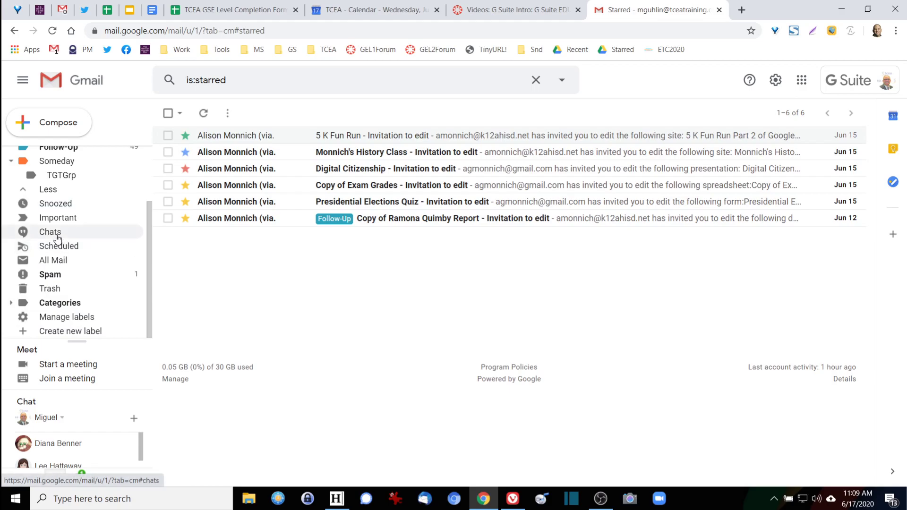
pyautogui.scroll(1, 60, 283)
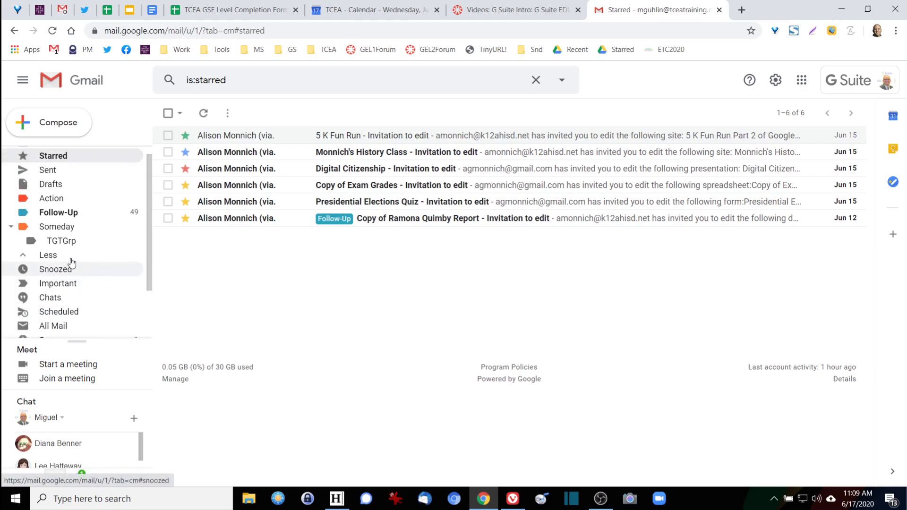
pyautogui.scroll(1, 68, 262)
# Step: Review in the label settings which system labels, categories and custom labels are shown or hidden, and return to the Inbox
pyautogui.click(776, 80)
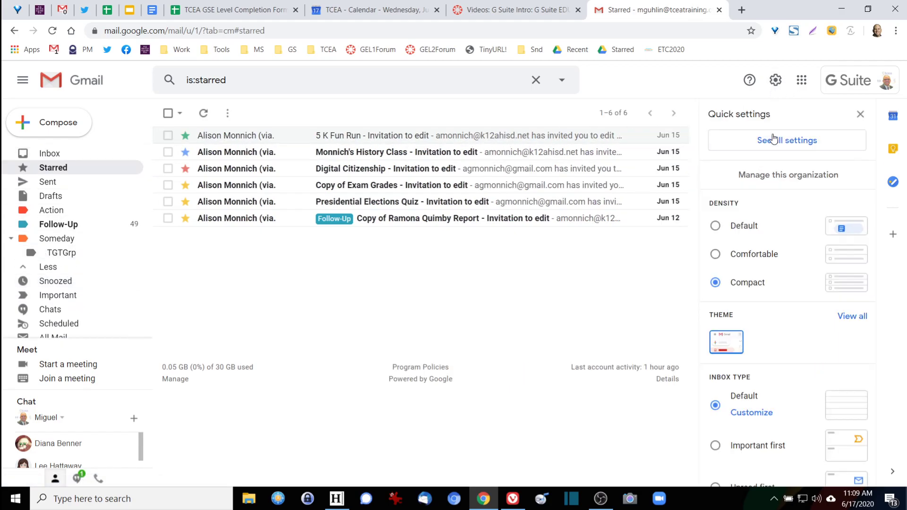
pyautogui.click(765, 141)
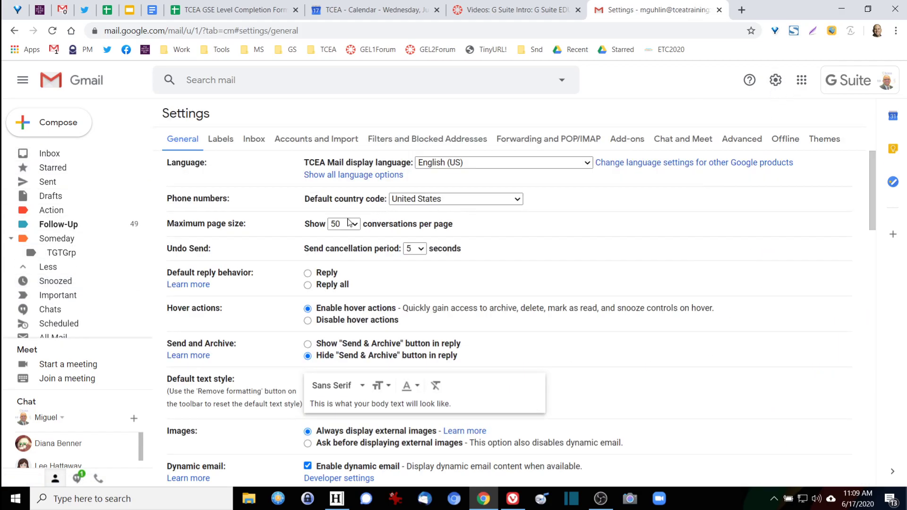
pyautogui.click(221, 139)
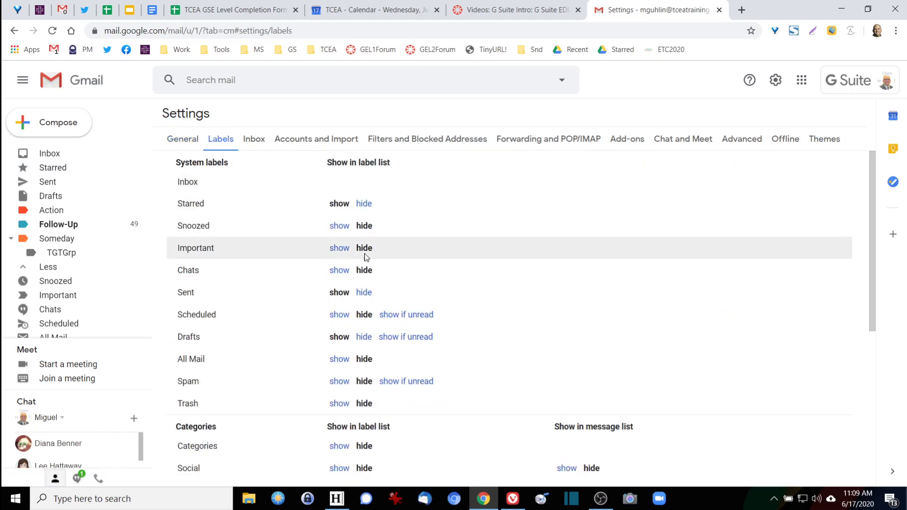
pyautogui.scroll(-5, 369, 316)
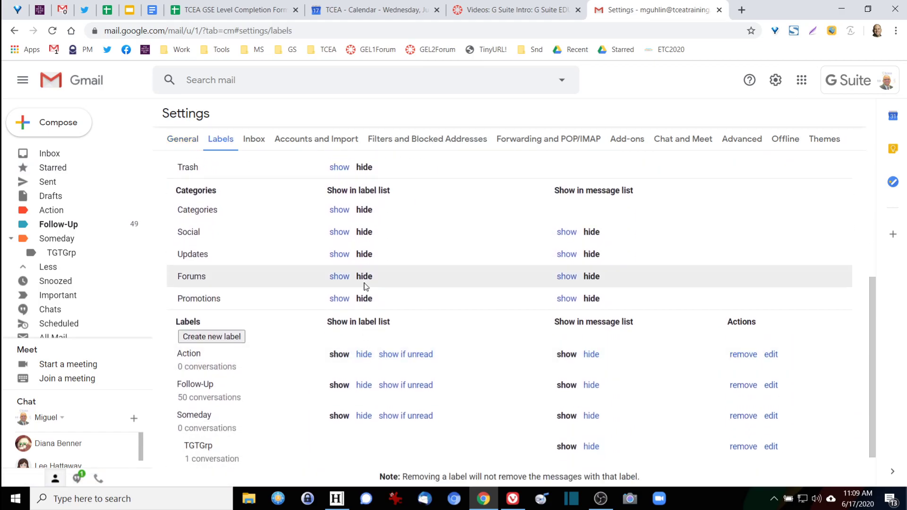
pyautogui.scroll(-2, 331, 336)
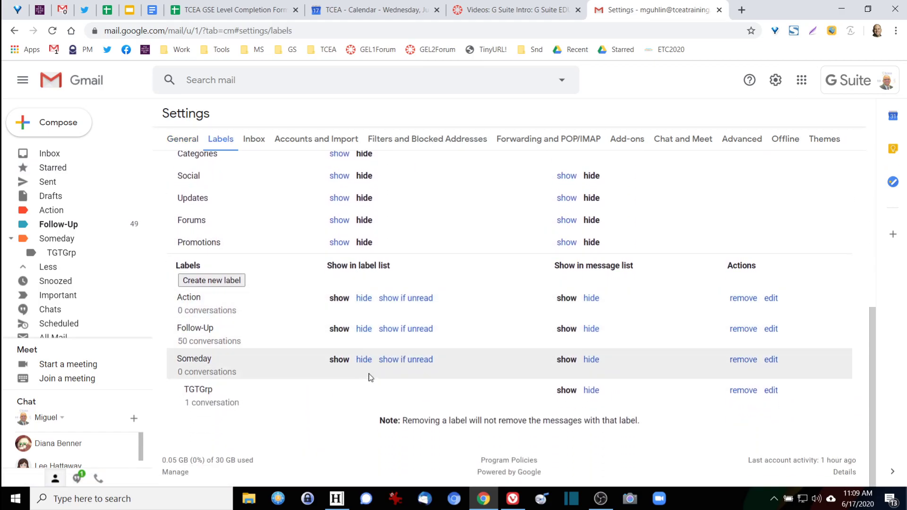
pyautogui.scroll(6, 370, 380)
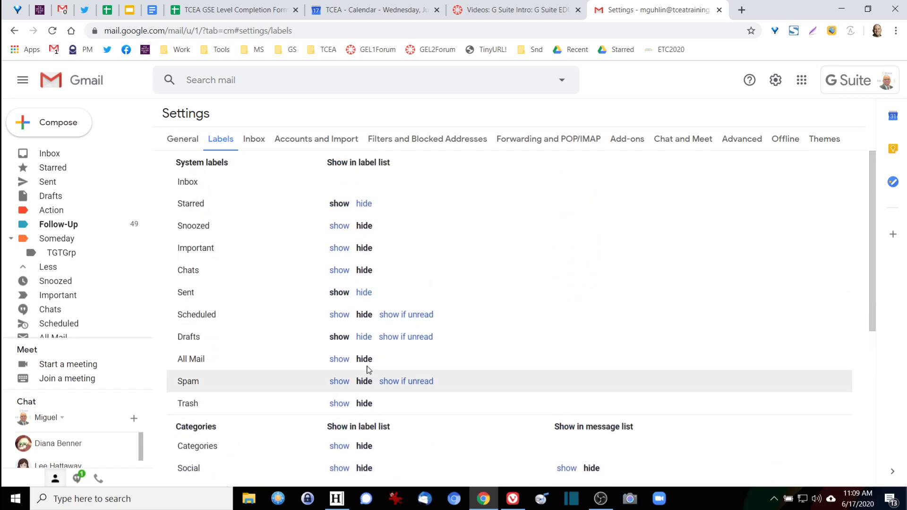
pyautogui.click(190, 140)
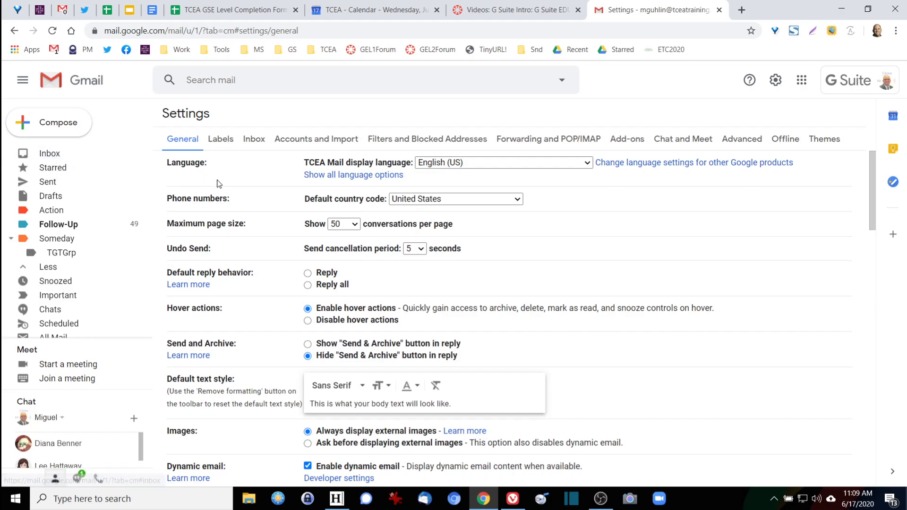
pyautogui.click(56, 154)
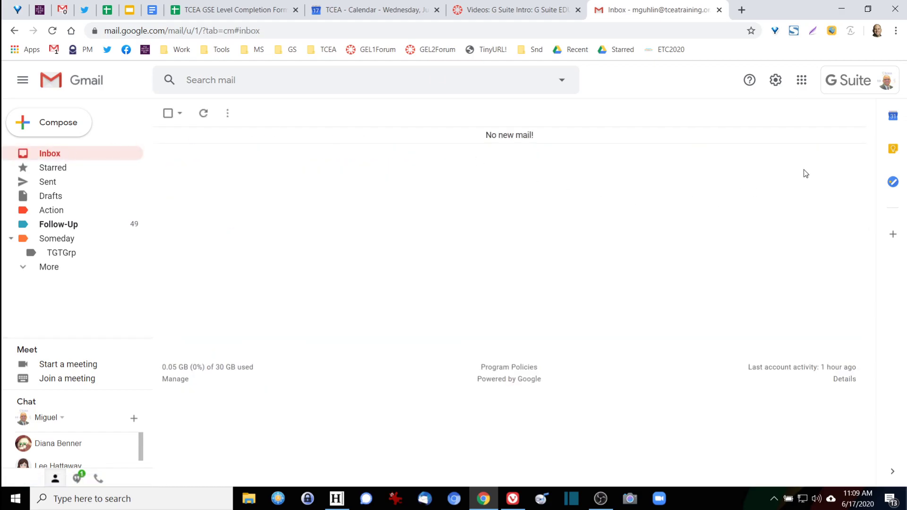
# Step: Open the quick settings and display the All Mail messages alongside them
pyautogui.click(777, 84)
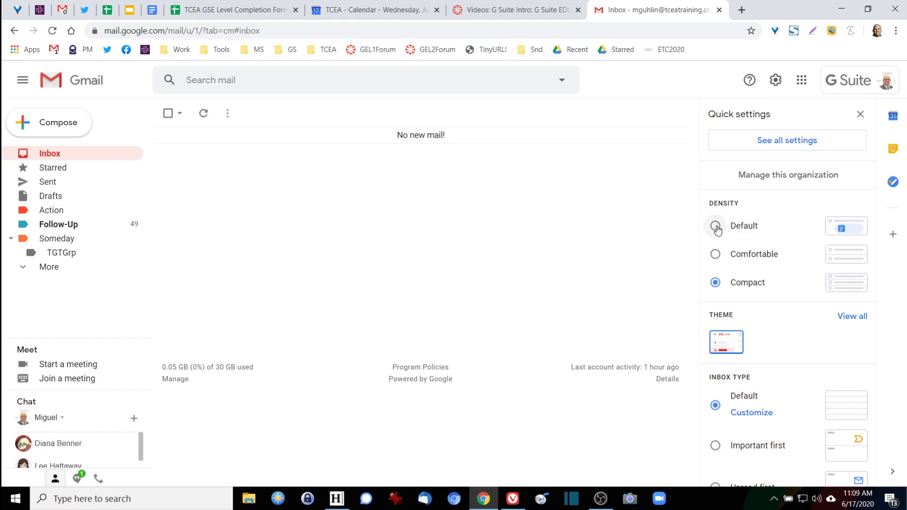
pyautogui.click(71, 266)
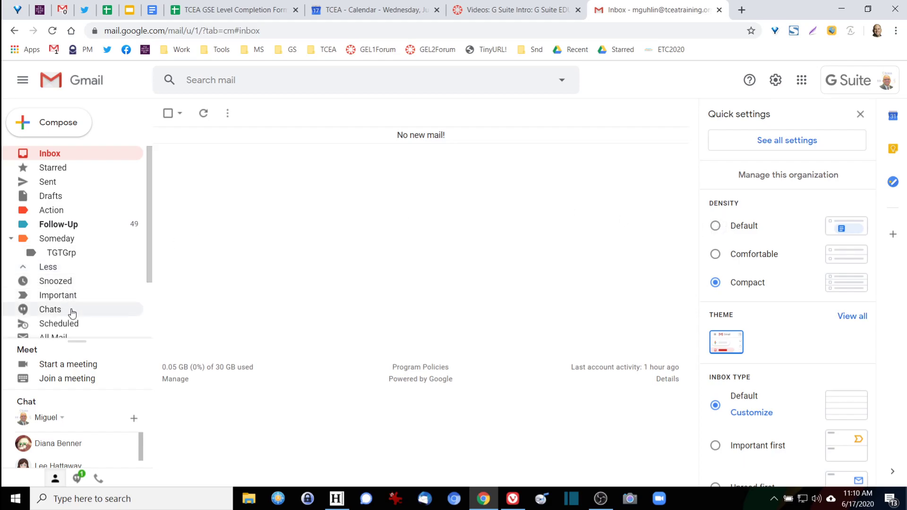
pyautogui.scroll(-2, 71, 313)
pyautogui.click(85, 279)
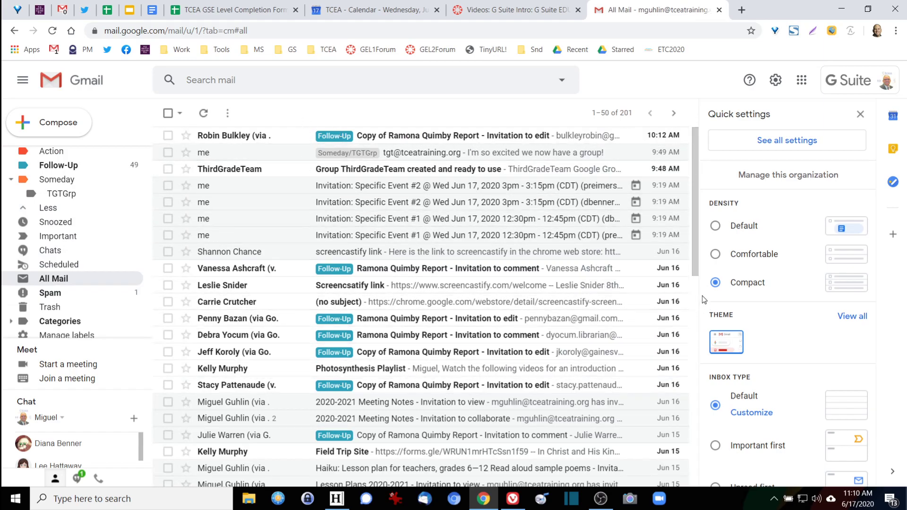
# Step: Try the Default and Comfortable display densities and set the density back to Compact
pyautogui.click(715, 226)
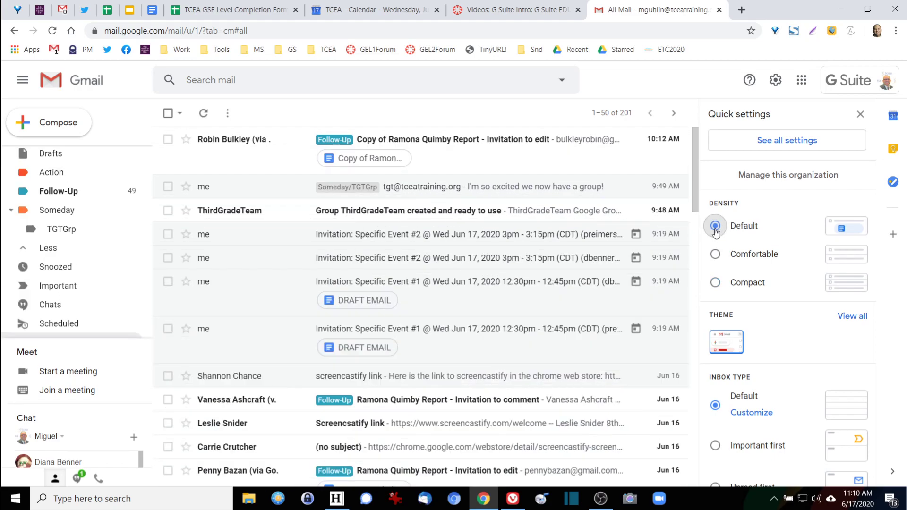
pyautogui.click(717, 256)
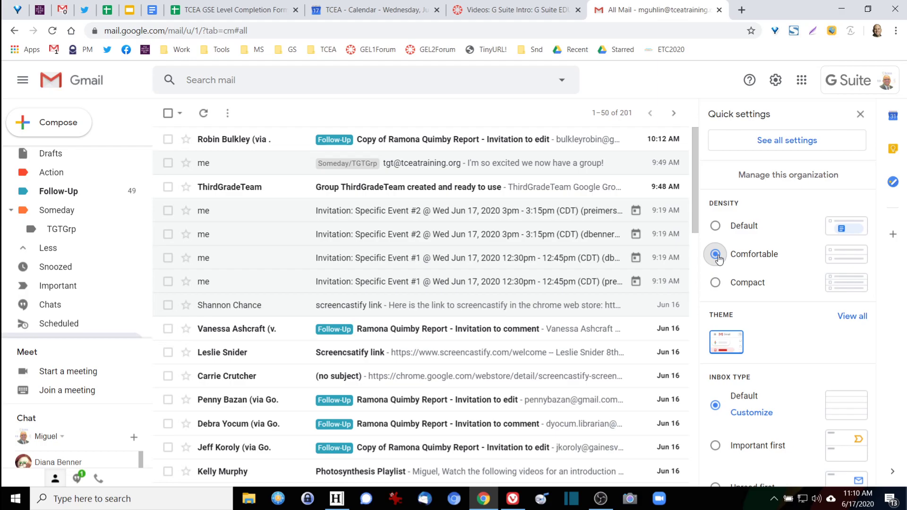
pyautogui.click(712, 283)
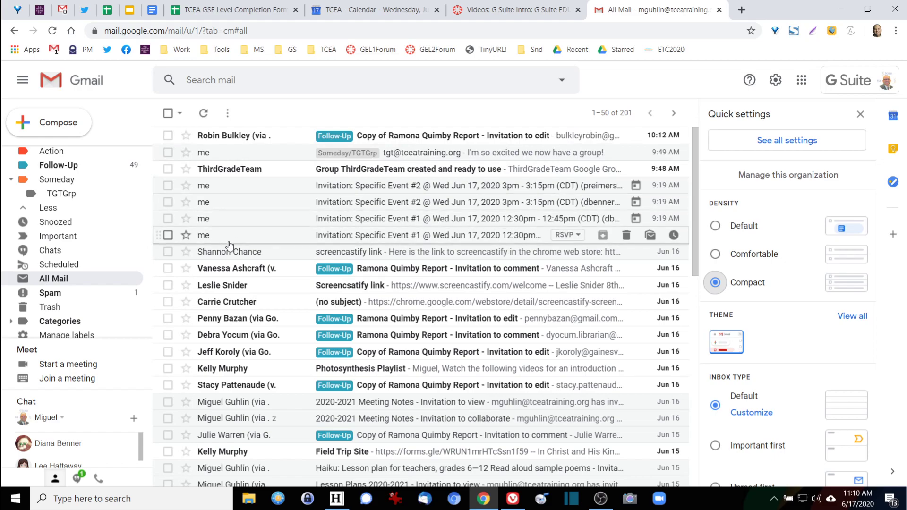
# Step: Open the full theme gallery and look through the photo, solid-colour and illustrated themes
pyautogui.scroll(-2, 758, 298)
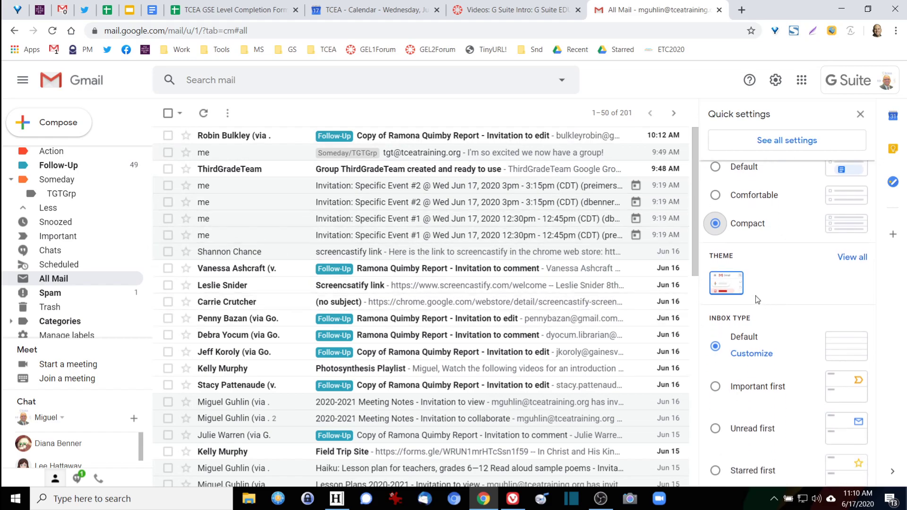
pyautogui.click(740, 288)
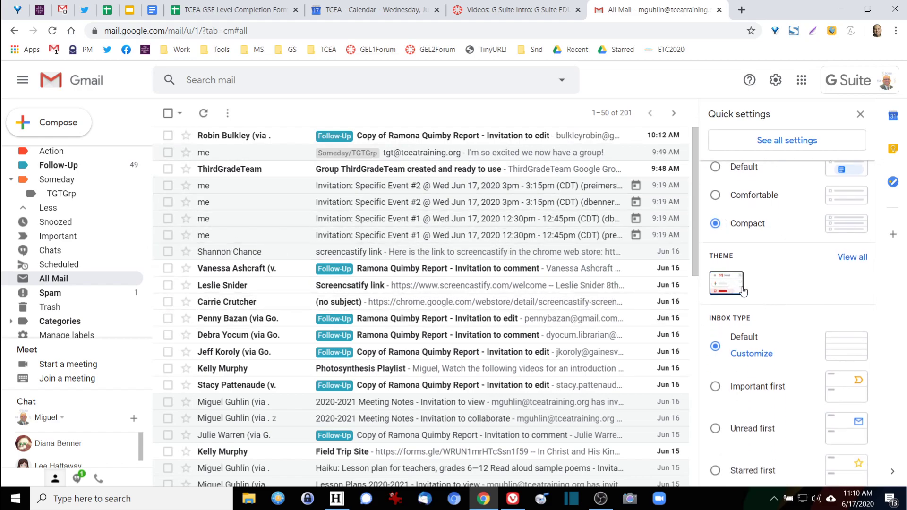
pyautogui.click(851, 258)
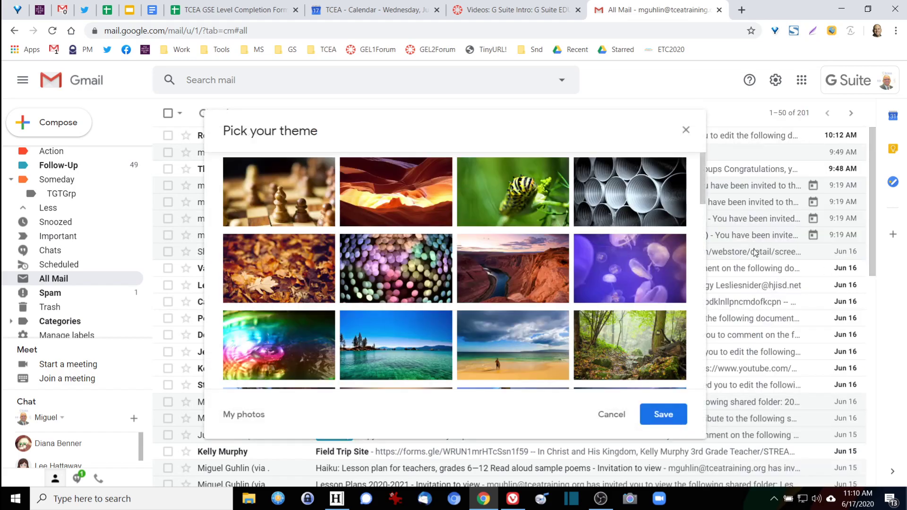
pyautogui.scroll(-1, 438, 264)
pyautogui.scroll(-1, 439, 264)
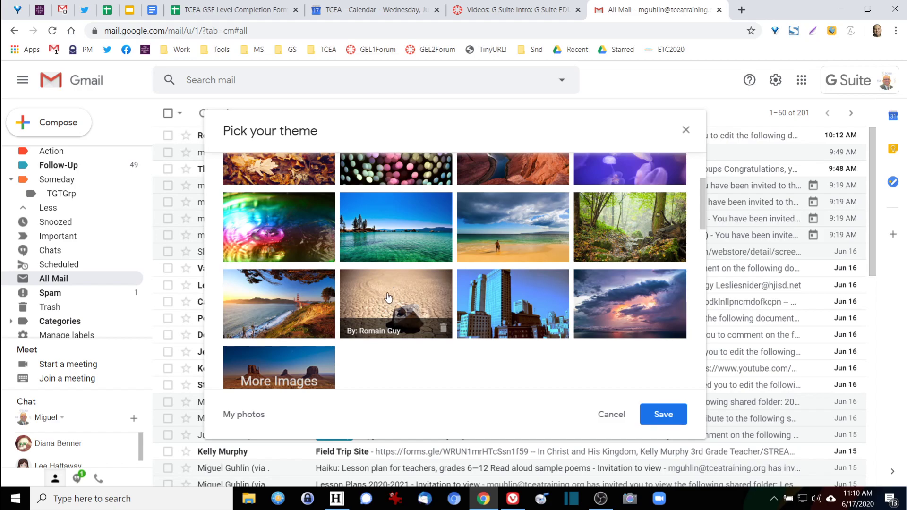
pyautogui.scroll(-1, 359, 340)
pyautogui.scroll(-3, 358, 340)
pyautogui.scroll(3, 358, 339)
pyautogui.scroll(-5, 358, 340)
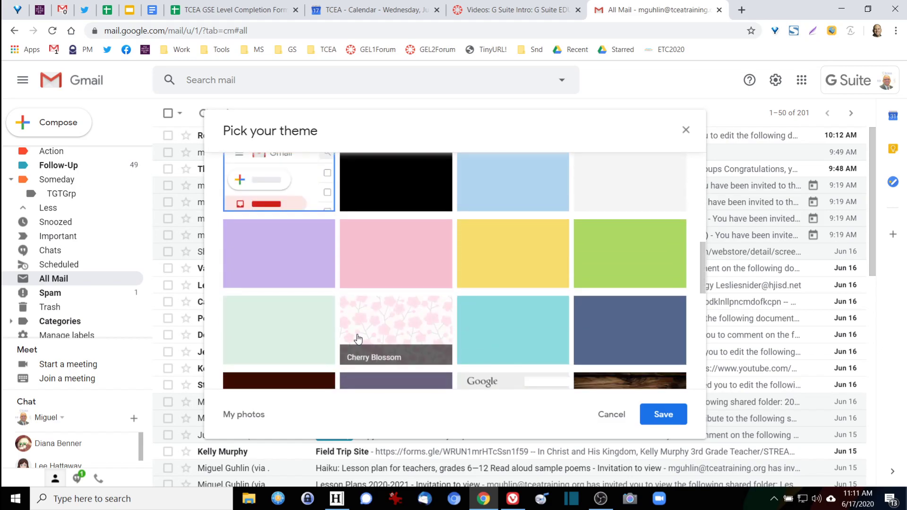
pyautogui.scroll(-2, 386, 334)
pyautogui.scroll(1, 405, 254)
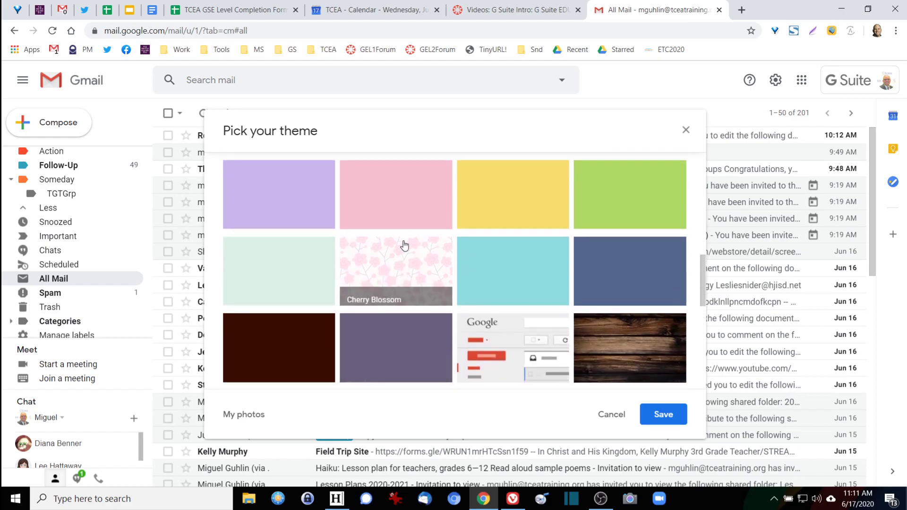
pyautogui.scroll(-4, 448, 289)
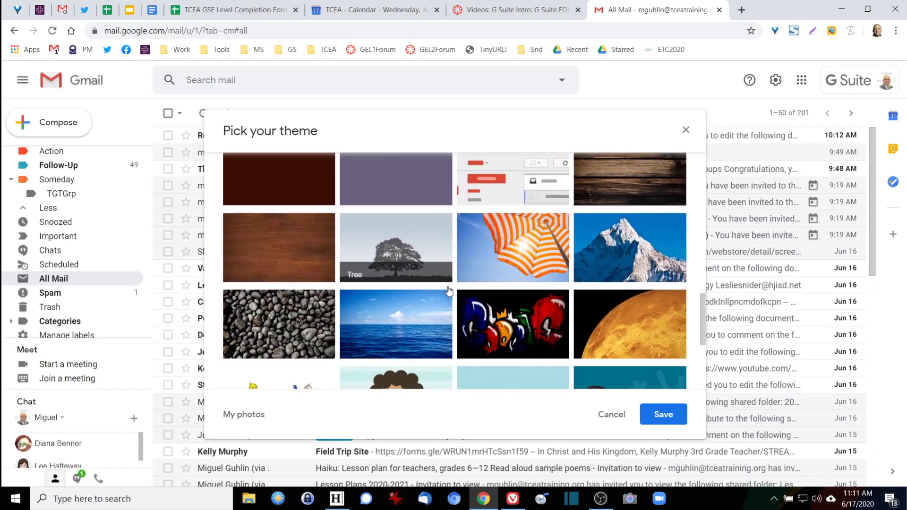
pyautogui.scroll(-4, 447, 287)
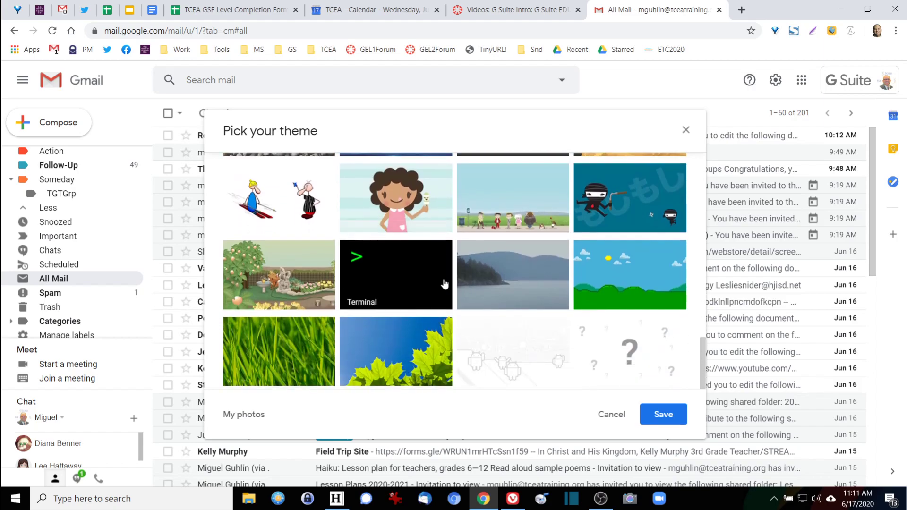
pyautogui.scroll(4, 444, 283)
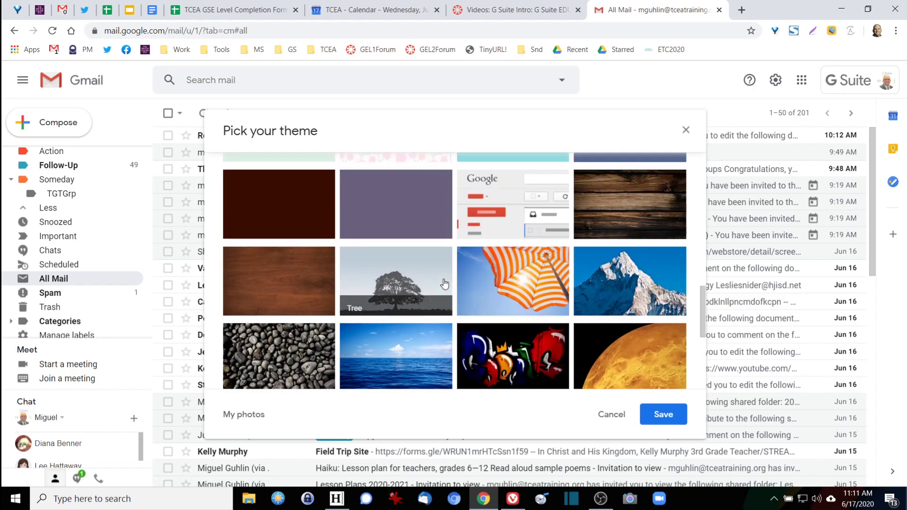
pyautogui.scroll(8, 444, 283)
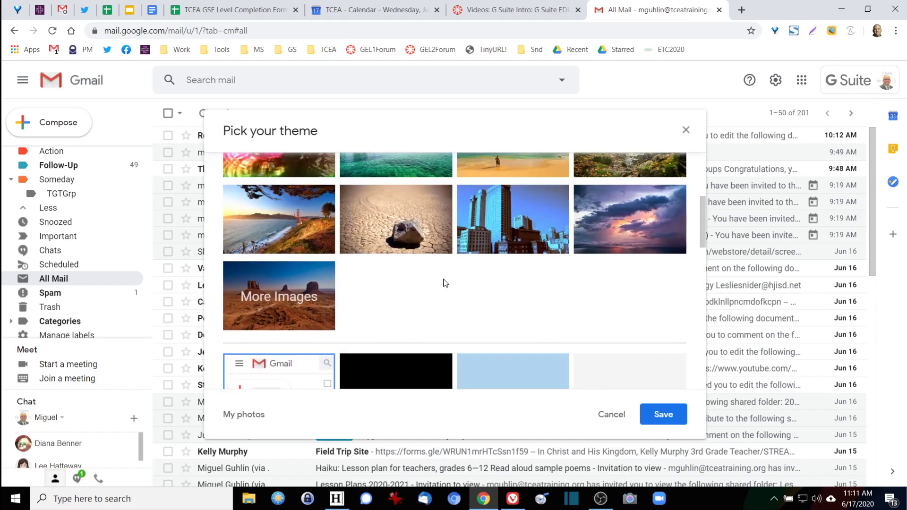
# Step: Apply and save the photo theme with purple storm clouds at sunset, and display it behind the Inbox
pyautogui.click(591, 231)
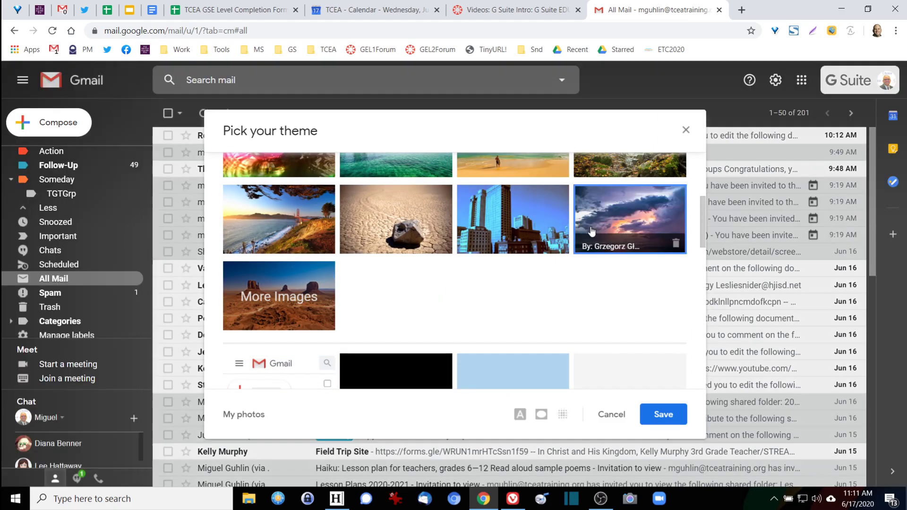
pyautogui.click(671, 420)
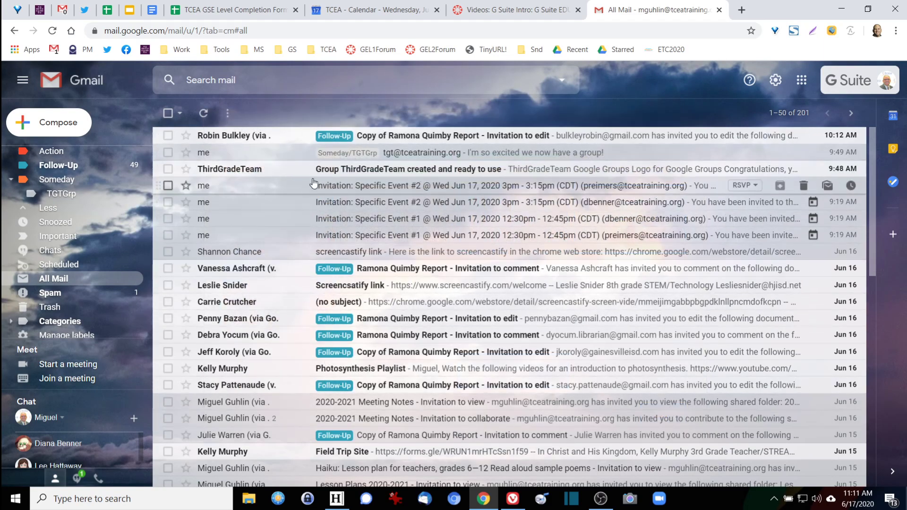
pyautogui.scroll(2, 53, 184)
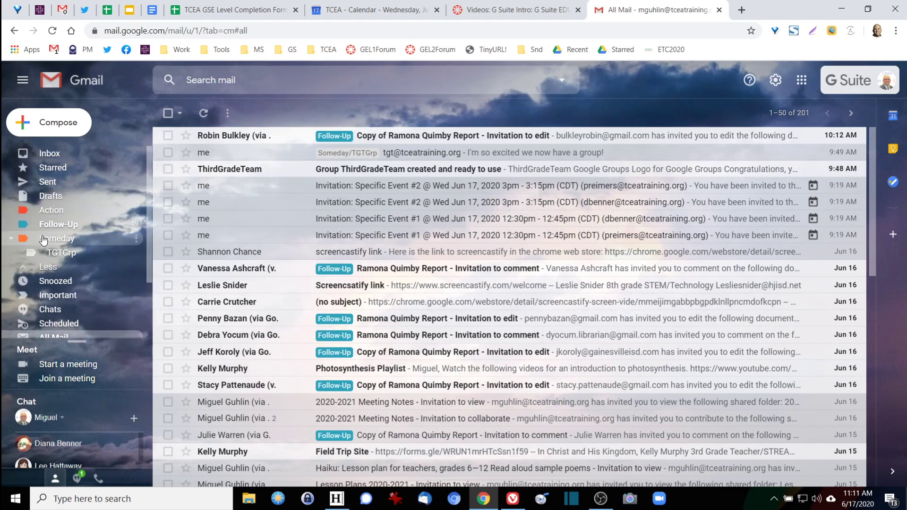
pyautogui.click(69, 156)
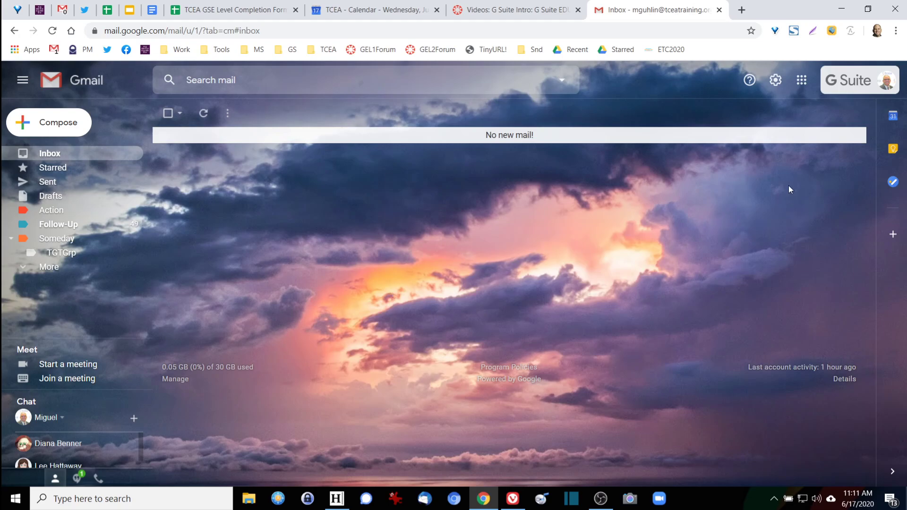
# Step: Try the Unread first and Starred first inbox types in the quick settings and check the Inbox
pyautogui.click(777, 80)
pyautogui.scroll(-1, 739, 317)
pyautogui.scroll(-2, 737, 317)
pyautogui.scroll(-3, 736, 355)
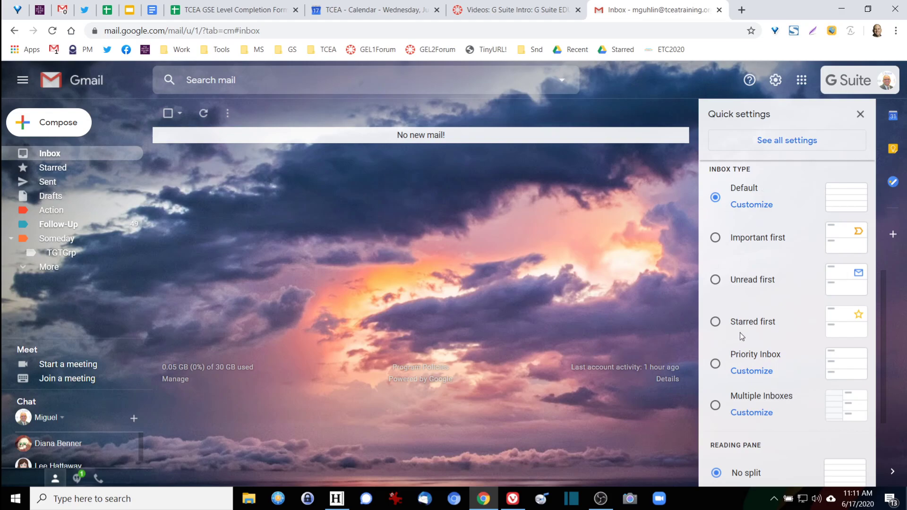
pyautogui.click(716, 281)
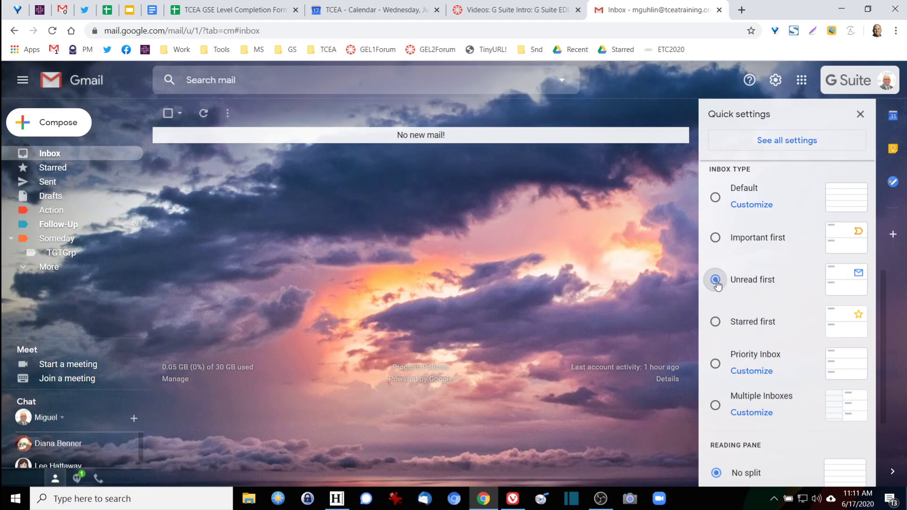
pyautogui.click(716, 323)
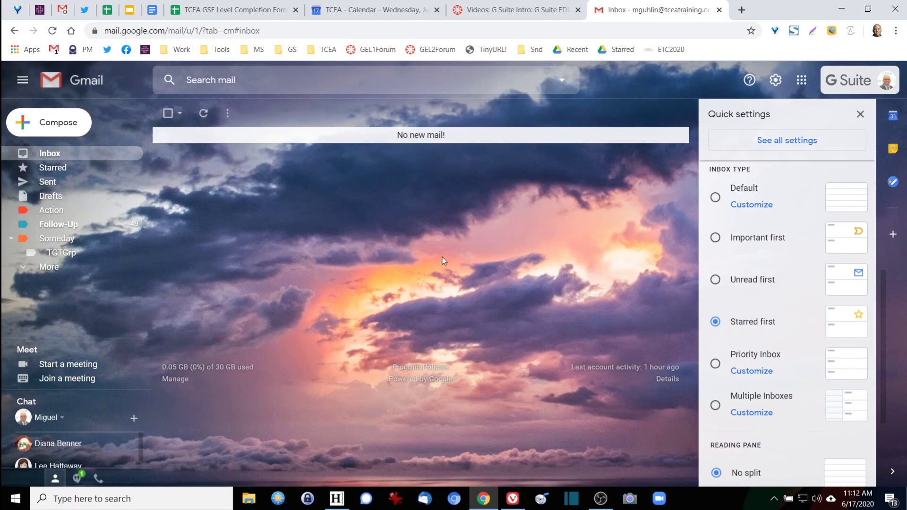
pyautogui.click(862, 114)
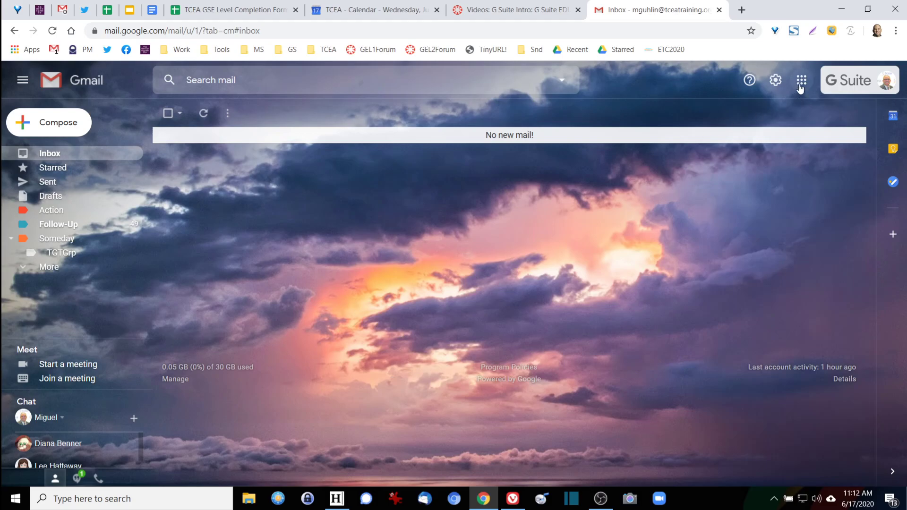
pyautogui.click(73, 166)
pyautogui.click(71, 156)
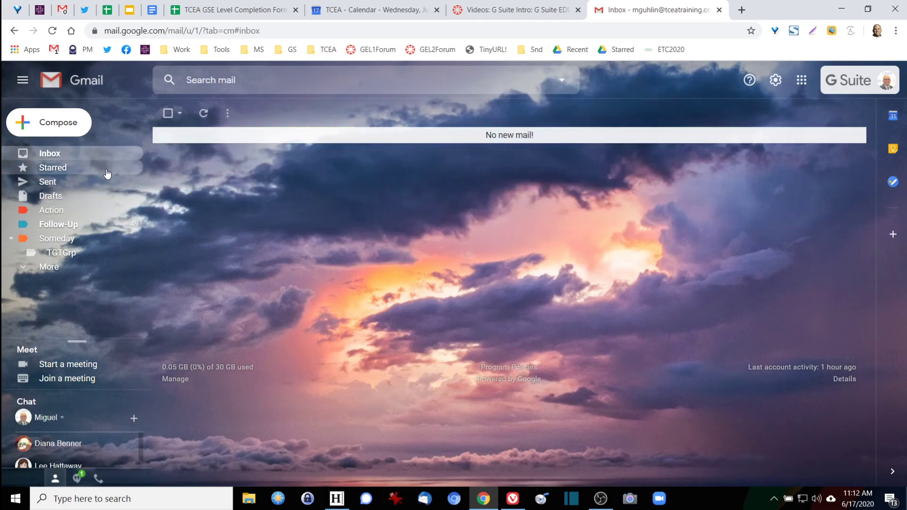
# Step: Customize the Priority Inbox with Starred as its first section and Unread as its second, and save the changes
pyautogui.click(775, 82)
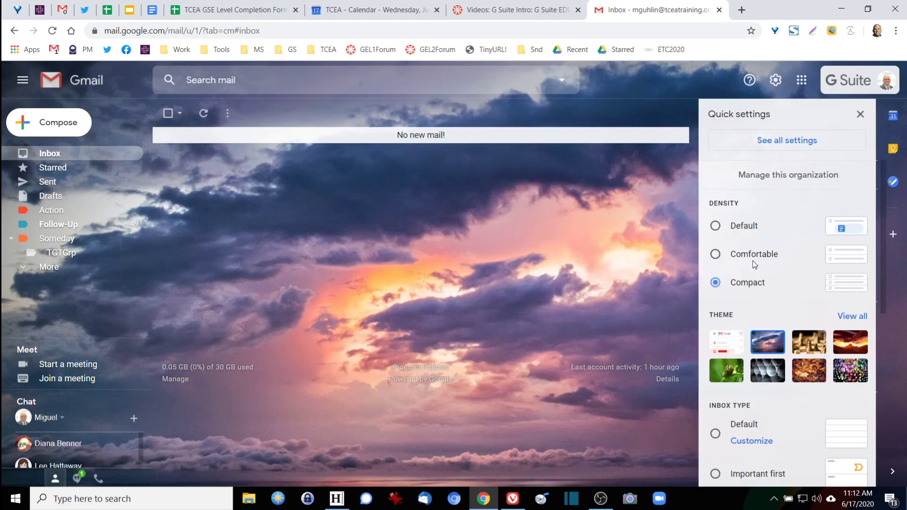
pyautogui.scroll(-5, 751, 260)
pyautogui.scroll(-2, 758, 265)
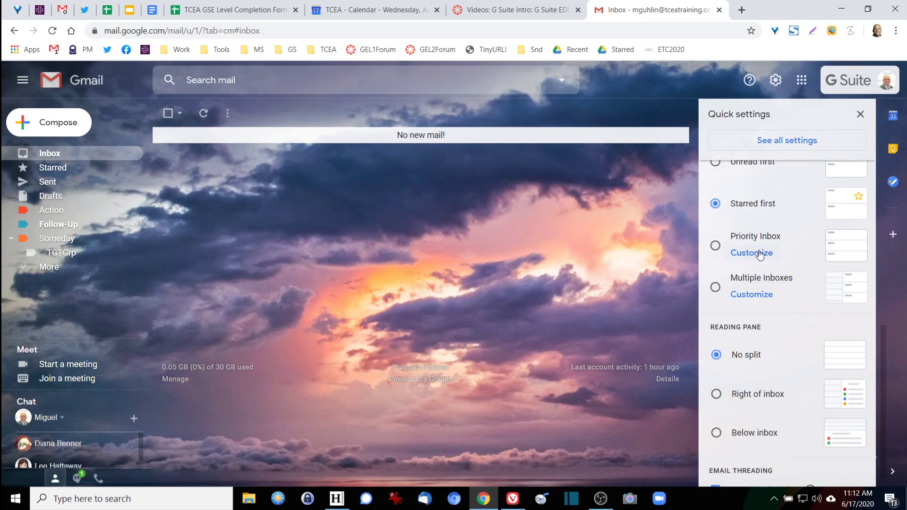
pyautogui.click(760, 254)
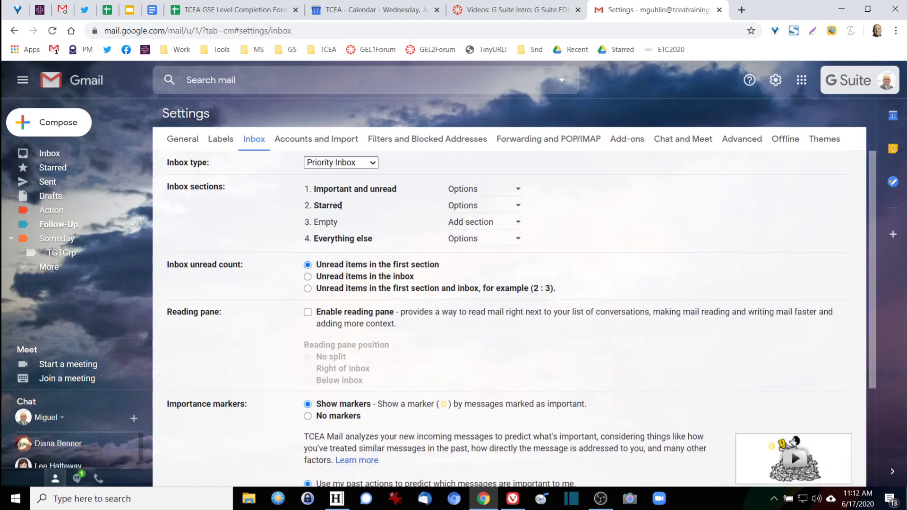
pyautogui.click(477, 190)
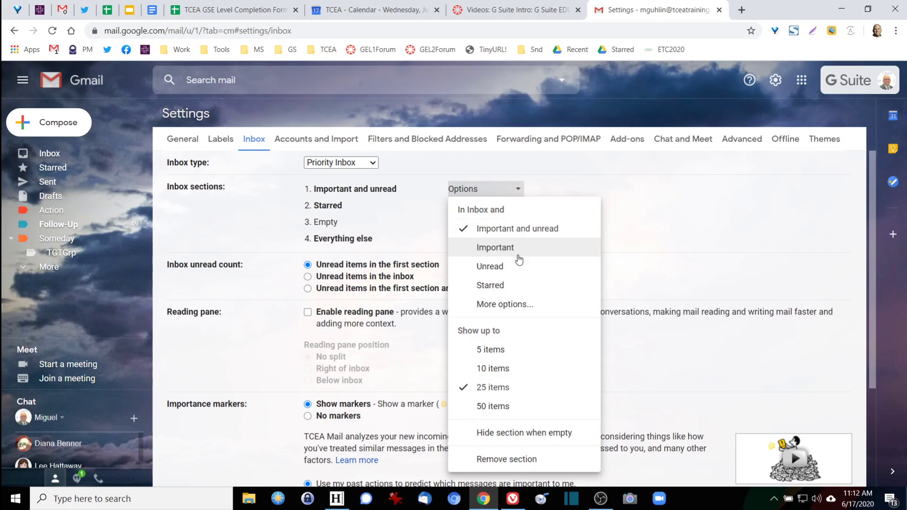
pyautogui.click(490, 285)
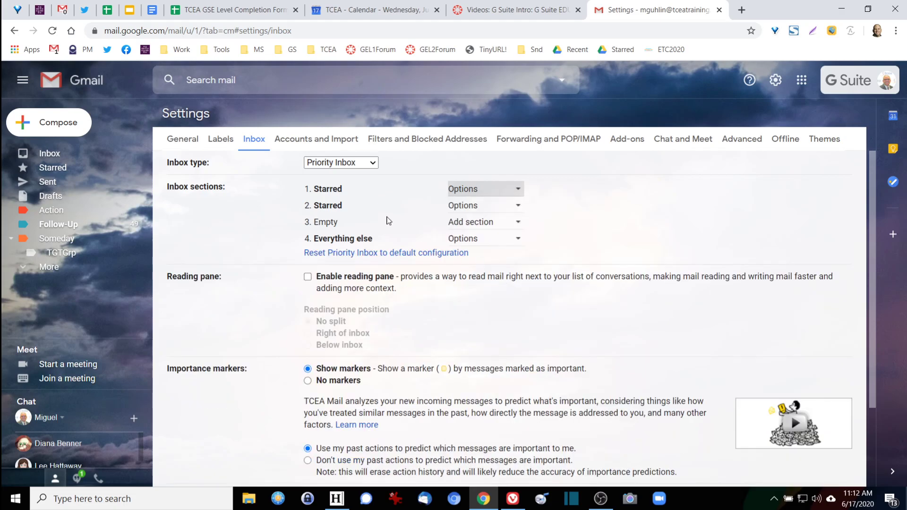
pyautogui.click(489, 207)
pyautogui.click(508, 282)
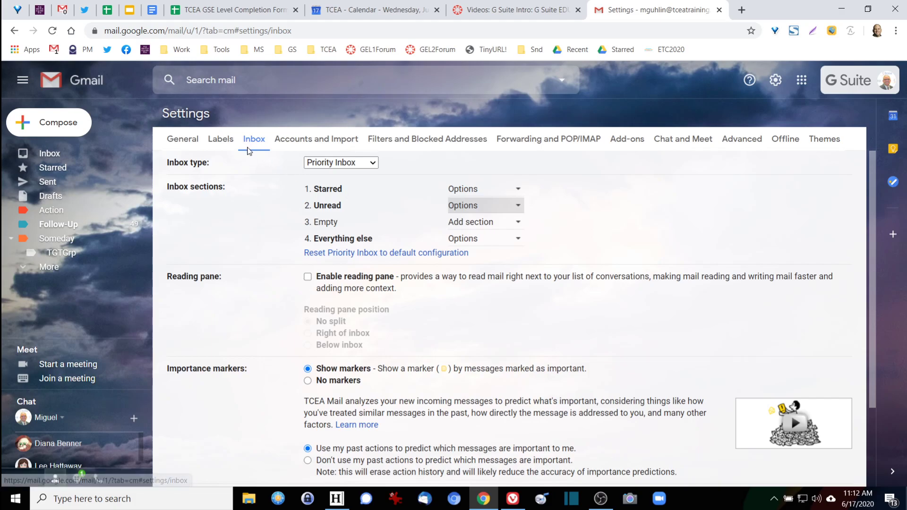
pyautogui.scroll(-1, 260, 331)
pyautogui.scroll(-1, 260, 330)
pyautogui.click(480, 425)
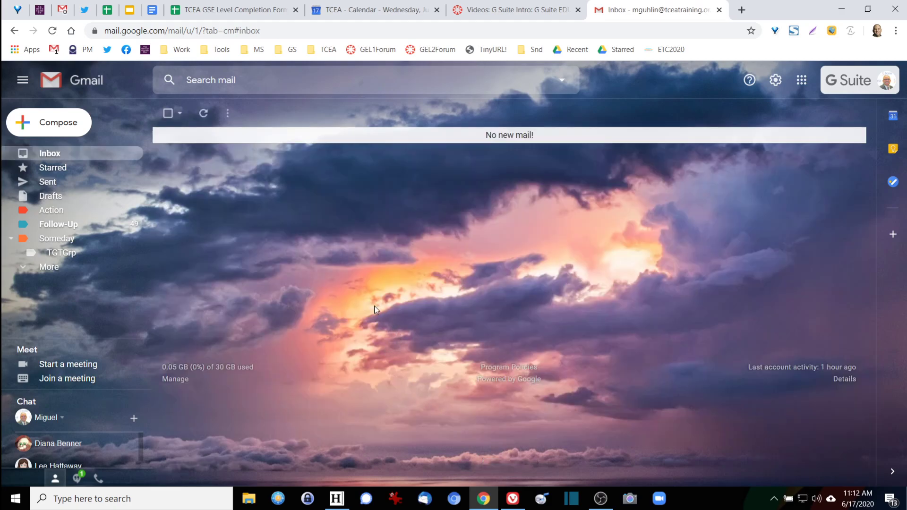
# Step: Reload the mailbox and check the Starred list and the Inbox
pyautogui.click(52, 30)
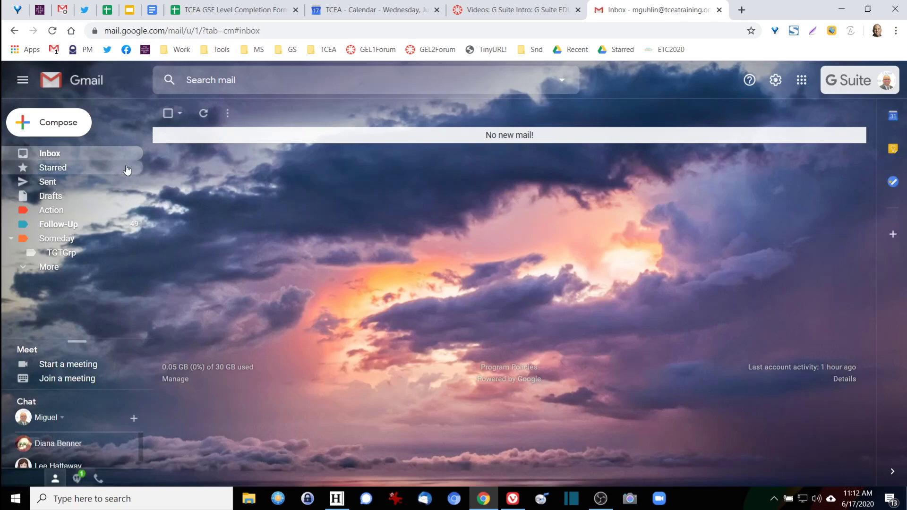
pyautogui.click(108, 168)
pyautogui.click(104, 157)
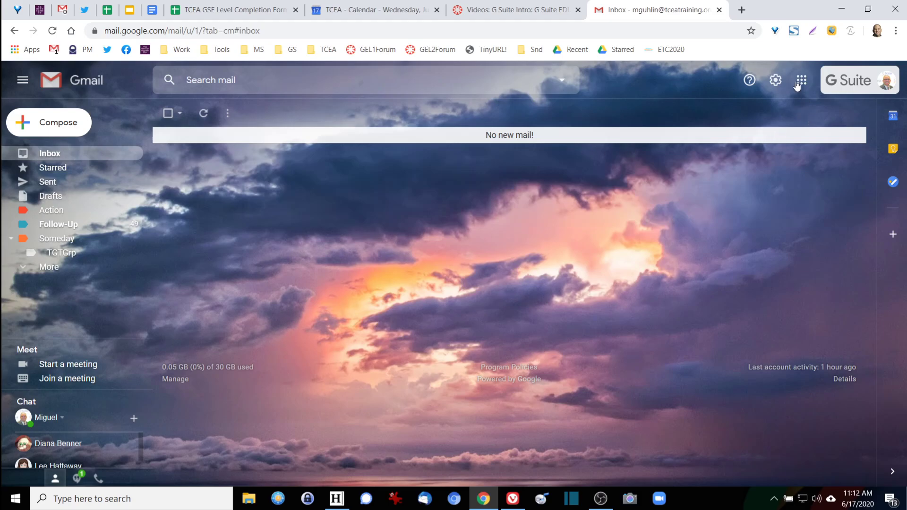
# Step: Set the reading pane to Right of inbox in the quick settings and reload the mailbox to apply it
pyautogui.click(776, 82)
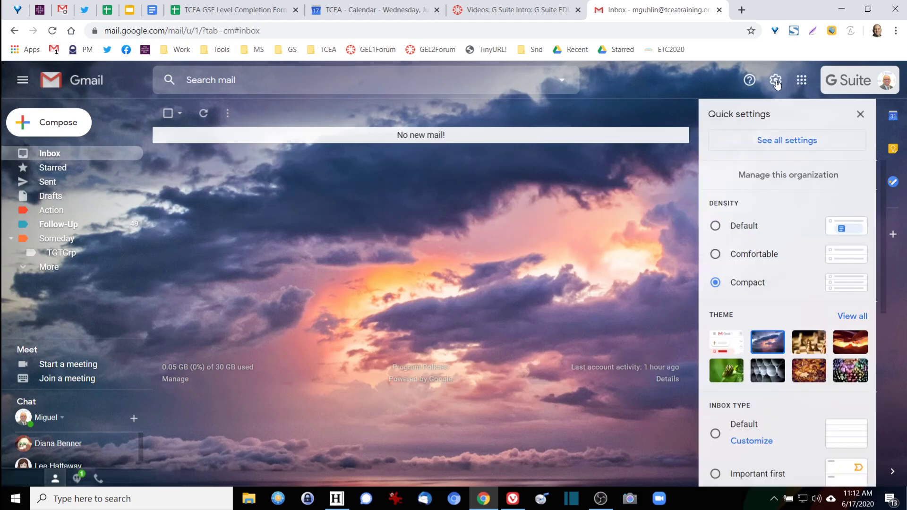
pyautogui.scroll(-8, 761, 268)
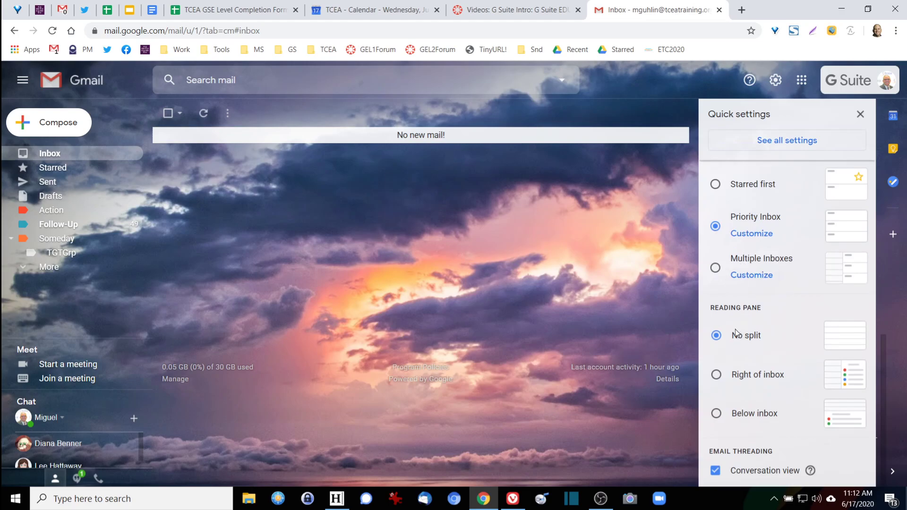
pyautogui.click(717, 375)
pyautogui.click(577, 300)
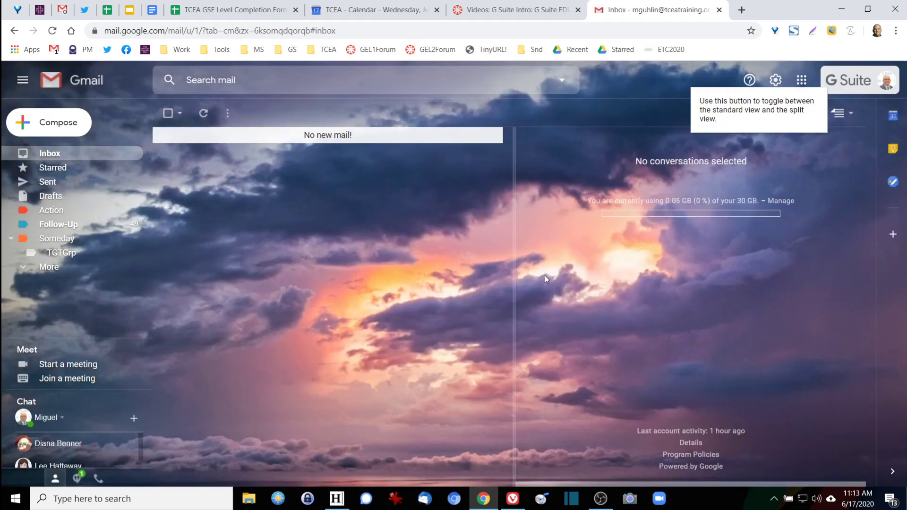
# Step: Open the starred 5 K Fun Run invitation in the reading pane and adjust the divider to give the message more width
pyautogui.moveTo(514, 276); pyautogui.dragTo(593, 282)
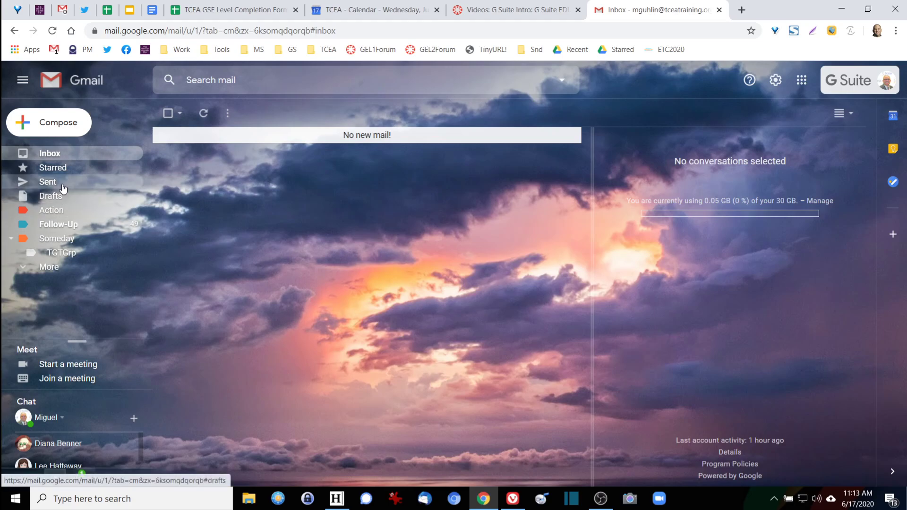
pyautogui.click(55, 167)
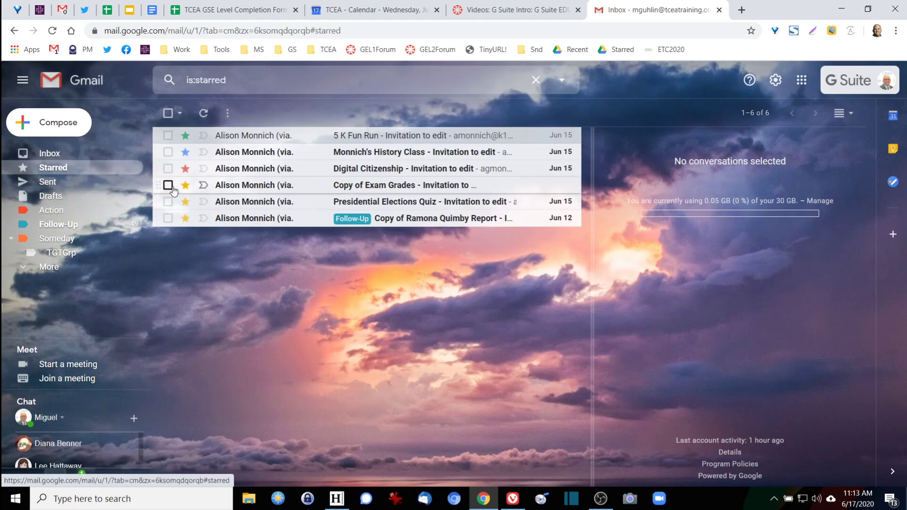
pyautogui.click(280, 140)
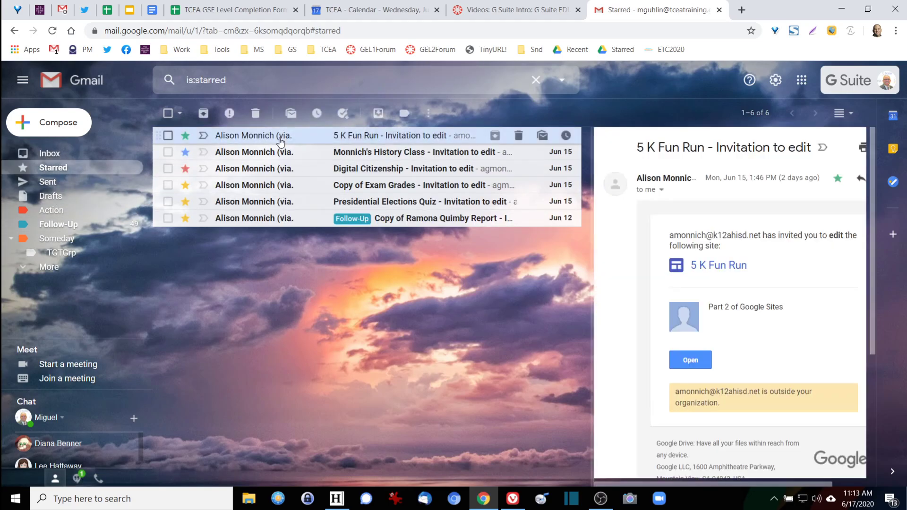
pyautogui.moveTo(592, 246); pyautogui.dragTo(514, 253)
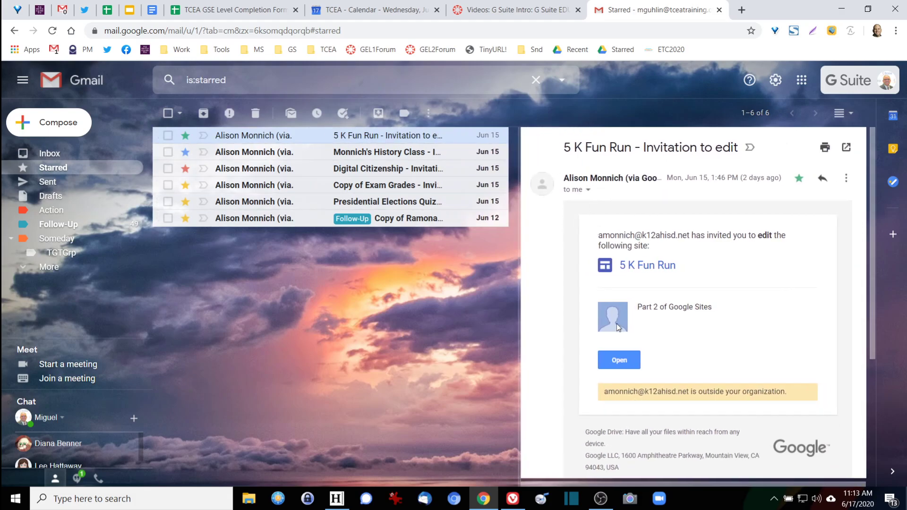
# Step: Preview the other starred invitations in the reading pane, going down to the Follow-Up message and back up to the History Class invitation
pyautogui.click(380, 153)
pyautogui.click(376, 171)
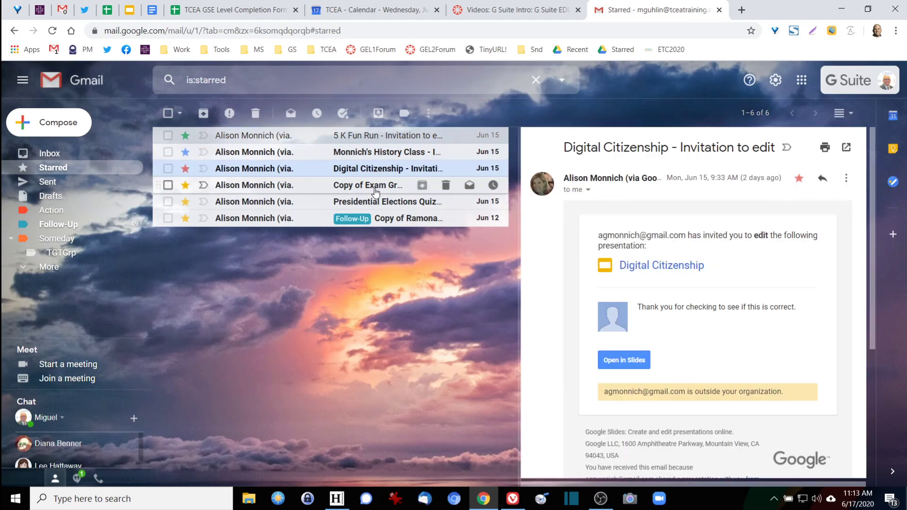
pyautogui.click(376, 187)
pyautogui.click(372, 205)
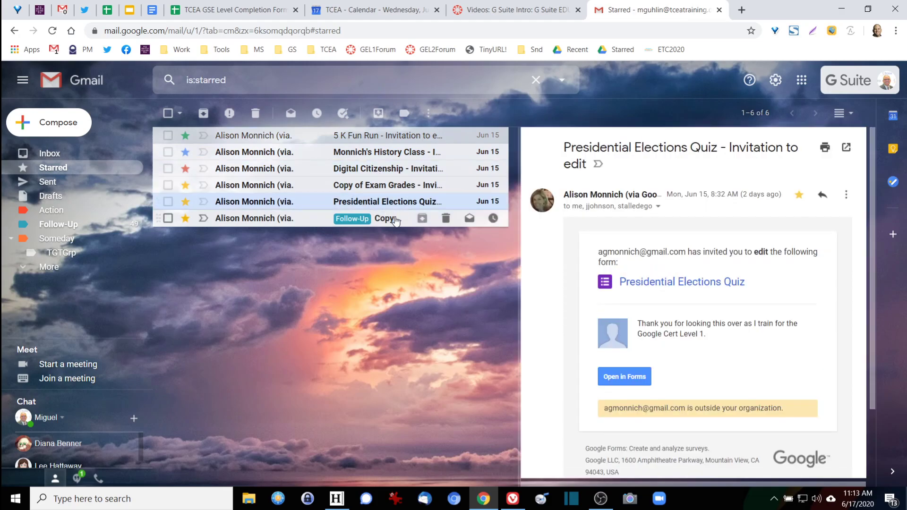
pyautogui.click(387, 218)
pyautogui.click(381, 202)
pyautogui.click(386, 188)
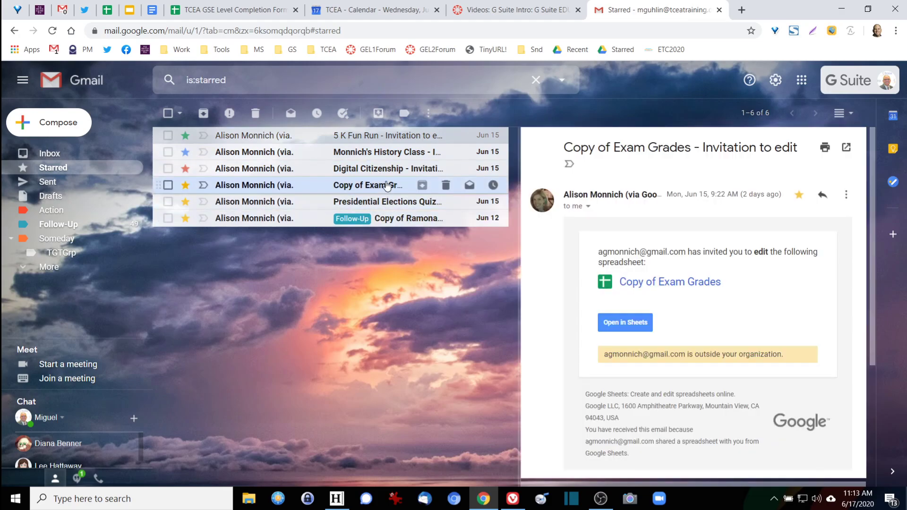
pyautogui.click(390, 171)
pyautogui.click(387, 153)
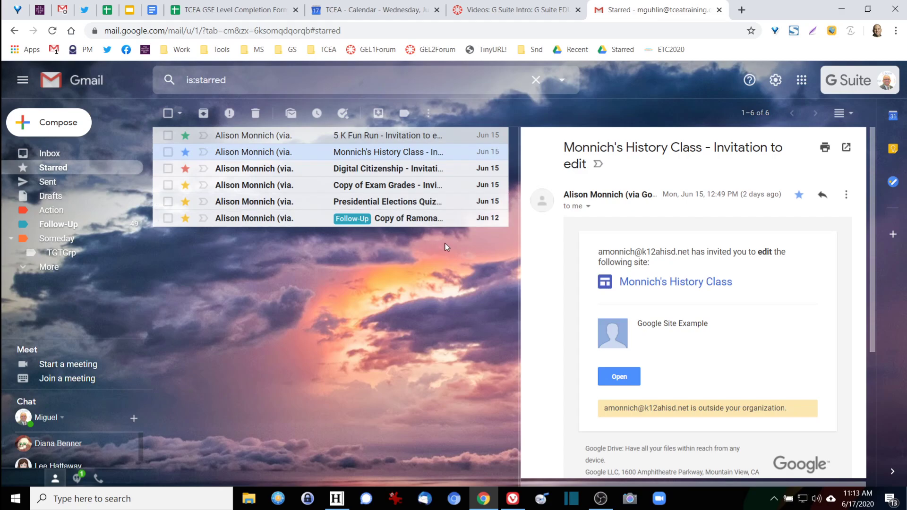
# Step: Widen the reading pane by narrowing the message list, and open the Digital Citizenship invitation in it
pyautogui.moveTo(519, 251); pyautogui.dragTo(433, 255)
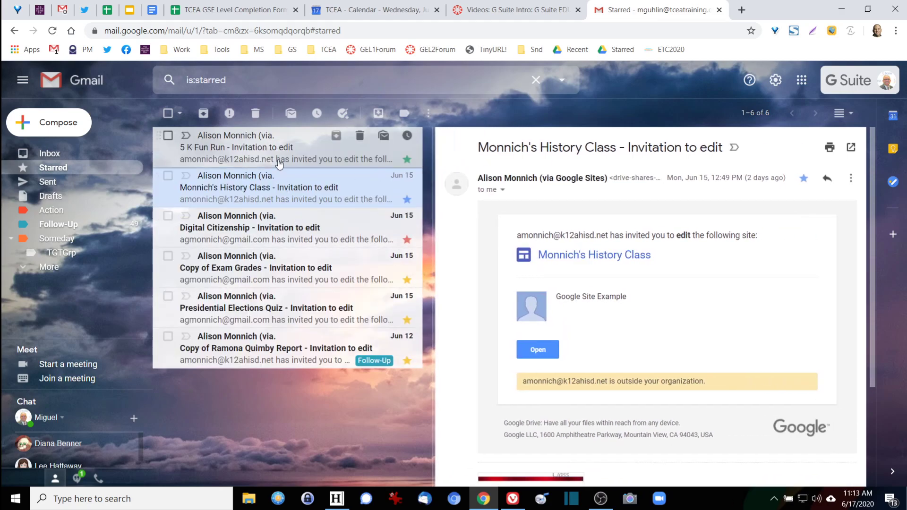
pyautogui.click(274, 229)
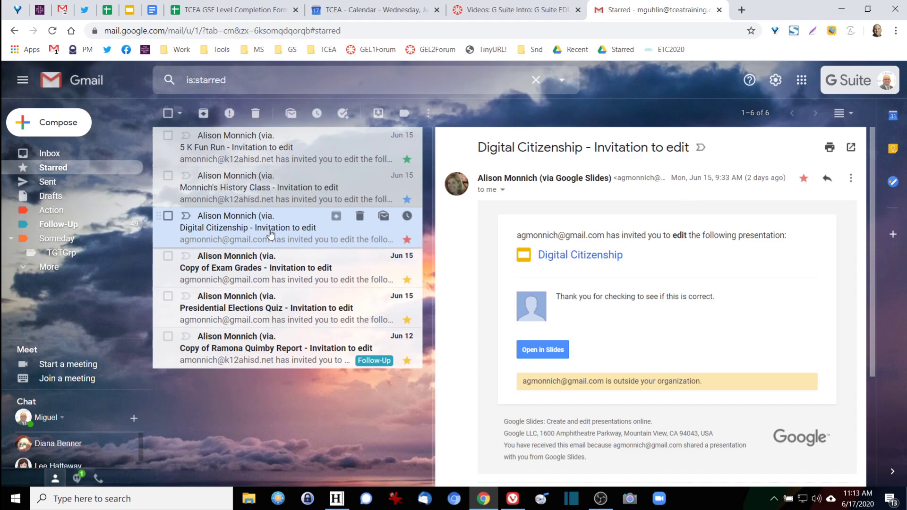
# Step: Review the reading pane and email threading options in the quick settings, look through the Digital Citizenship message, and close the settings
pyautogui.click(775, 80)
pyautogui.scroll(-8, 755, 255)
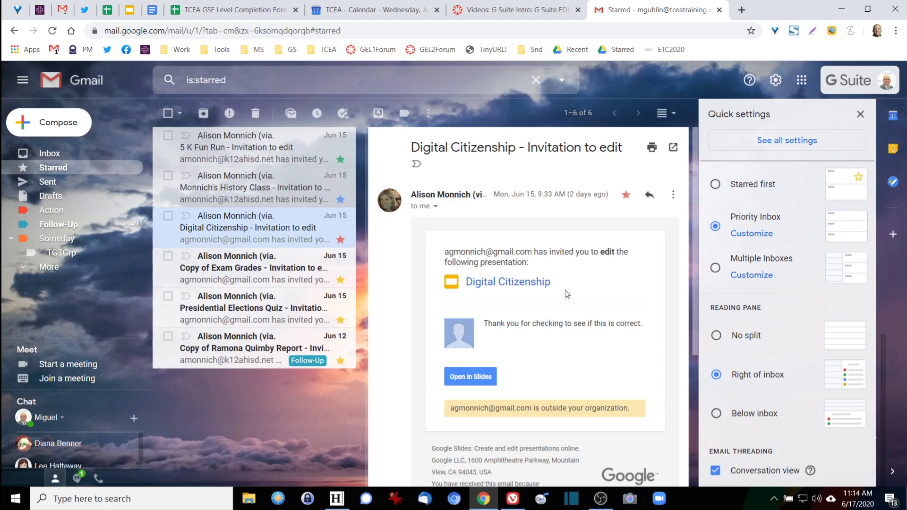
pyautogui.scroll(-2, 569, 316)
pyautogui.scroll(-3, 568, 320)
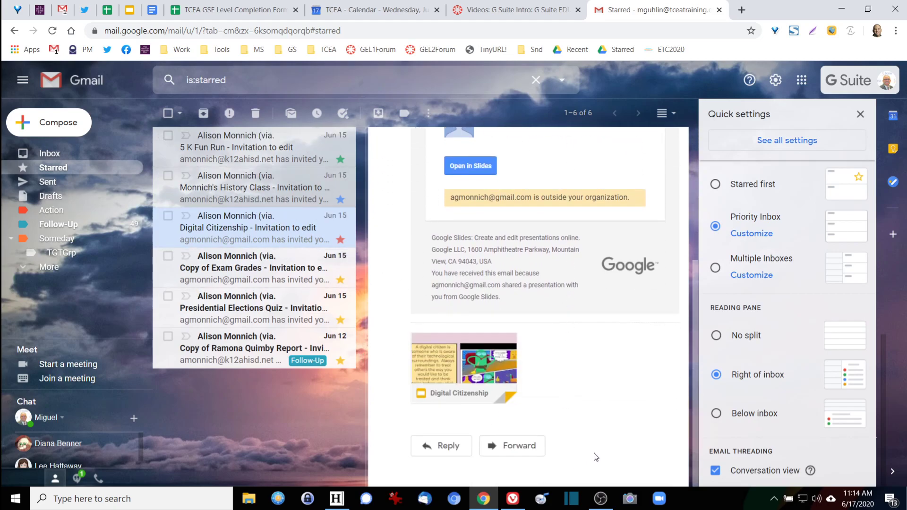
pyautogui.scroll(5, 614, 362)
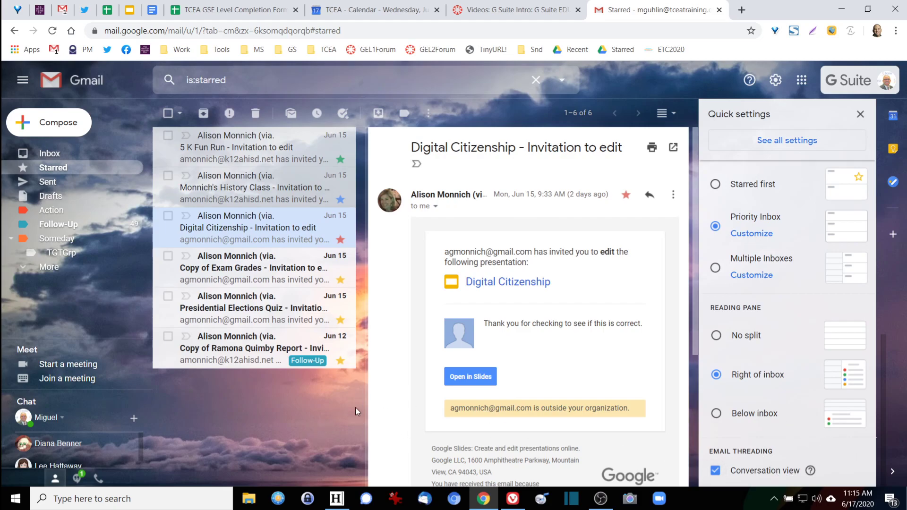
pyautogui.click(860, 115)
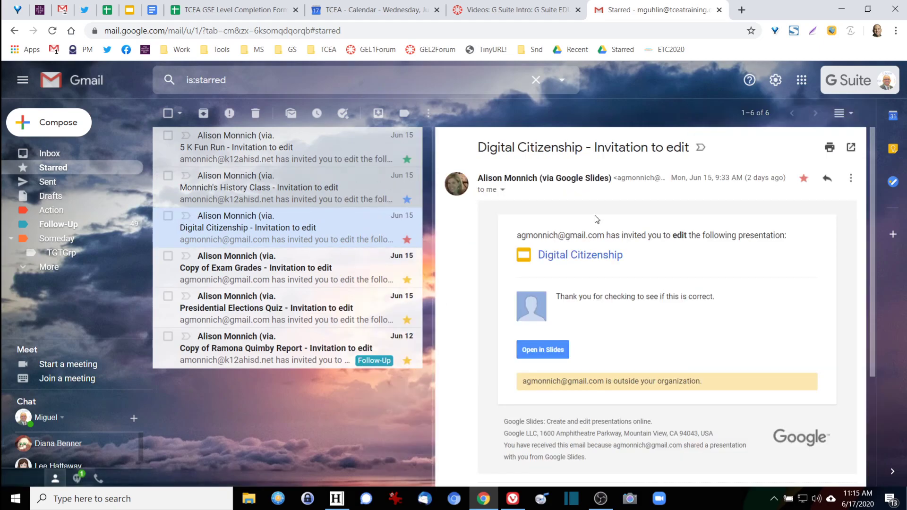